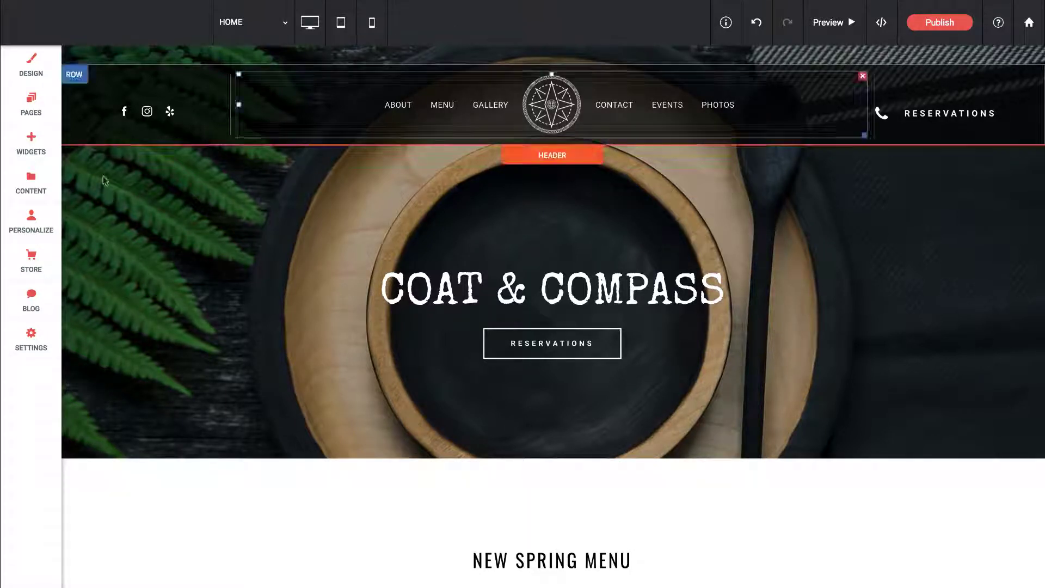
Add a blog to the site from the Blog sidebar and start importing existing blog posts.
left_click(32, 305)
left_click(168, 100)
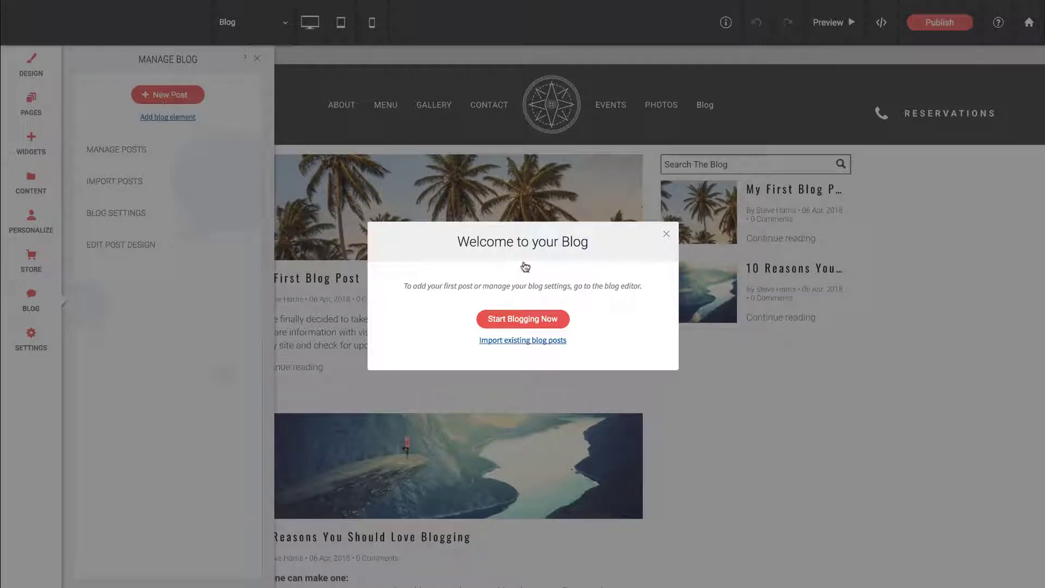
left_click(520, 341)
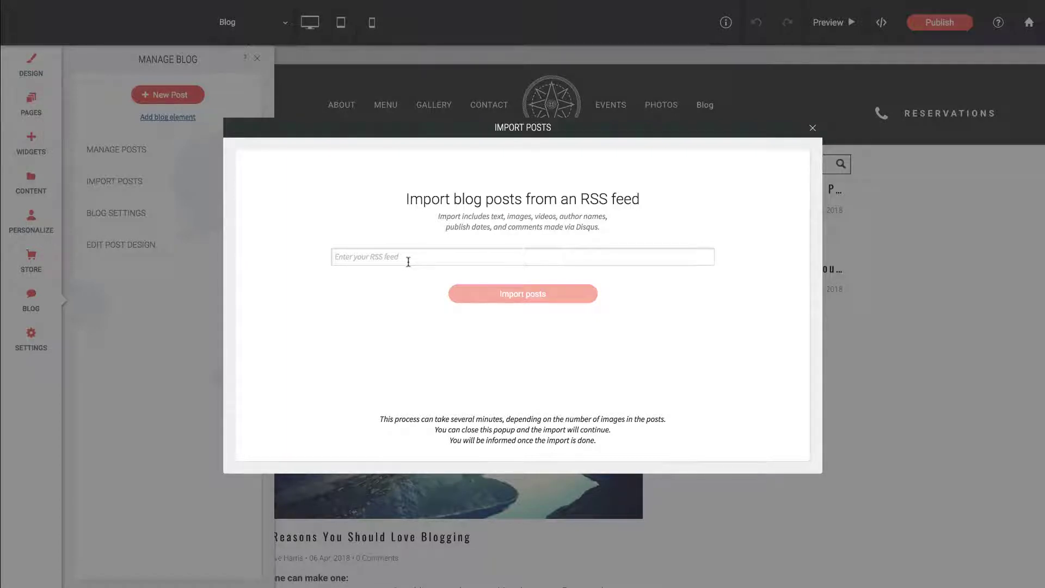
Close the Import Posts dialog and Manage Blog panel, then drag a Search Posts widget over the page.
left_click(813, 130)
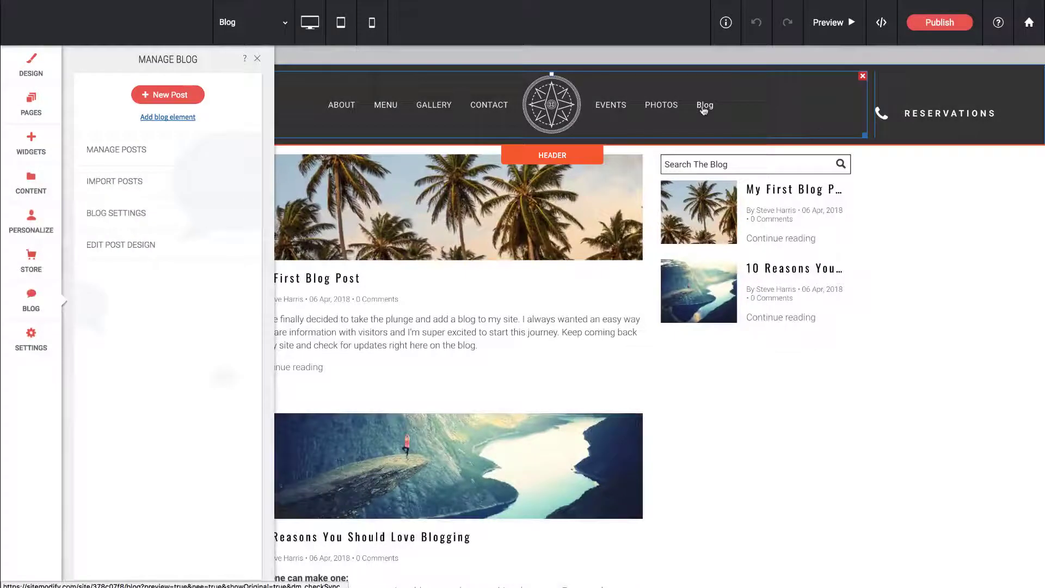
left_click(257, 58)
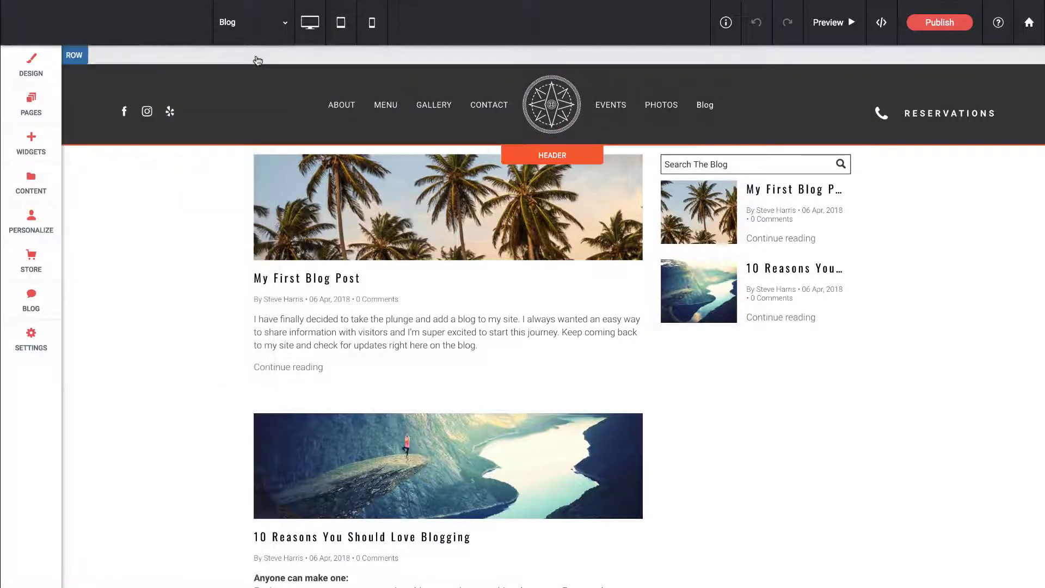
left_click(38, 148)
scroll(149, 354, "down", 5)
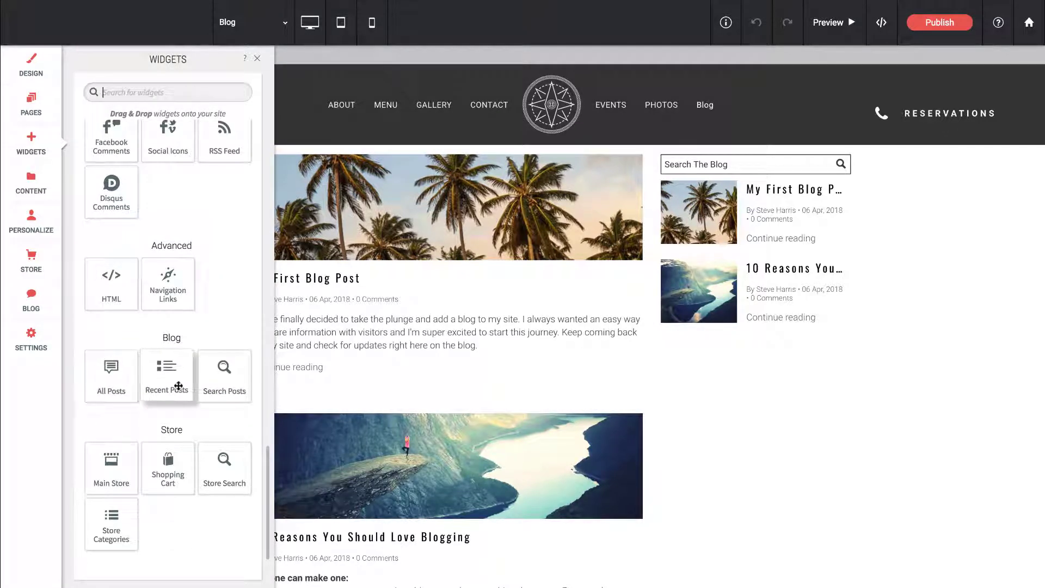
left_click_drag(234, 386, 256, 263)
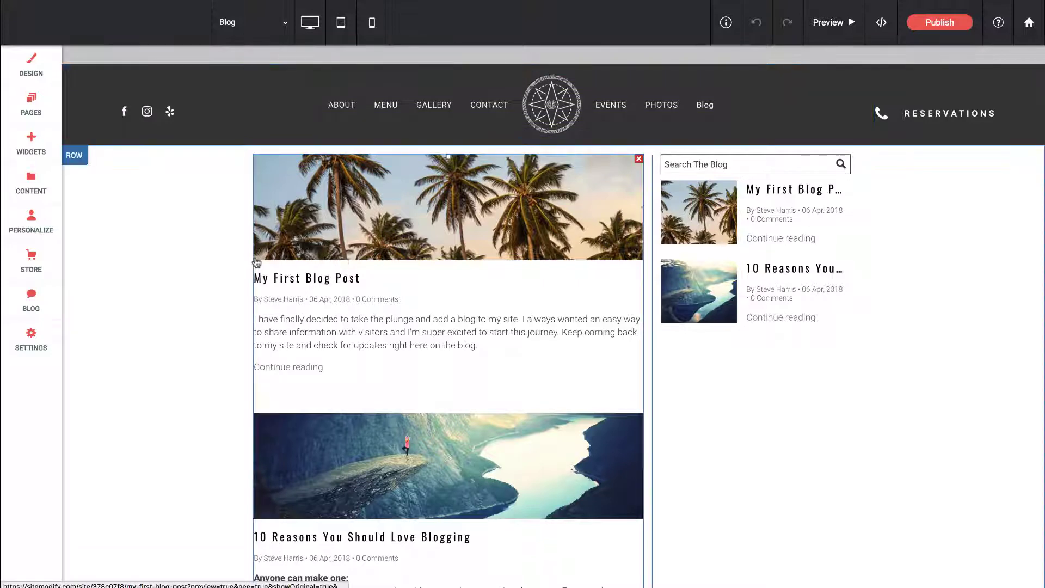
Select the All Posts widget and review its Design and Content options.
left_click(400, 227)
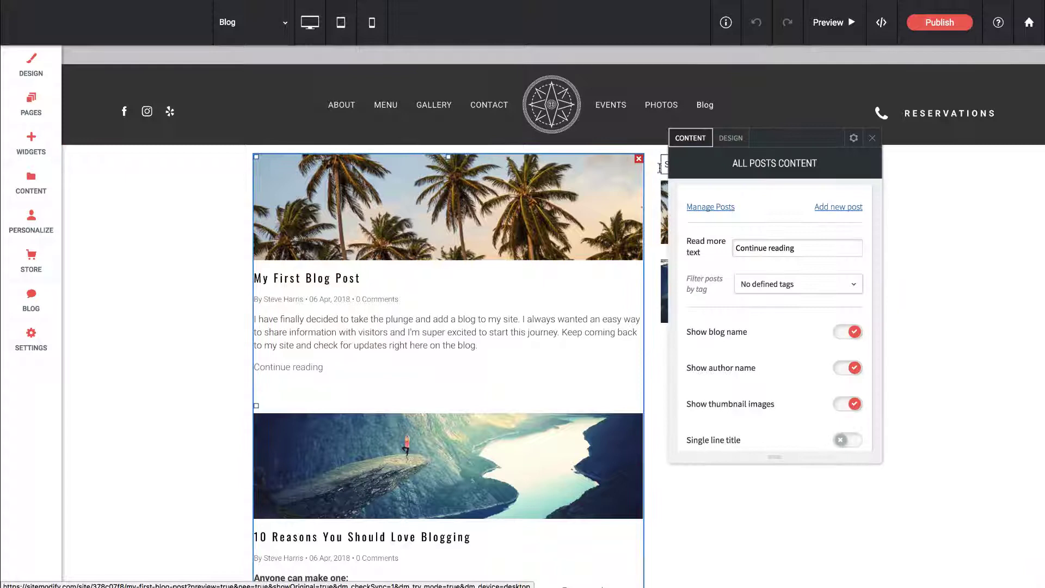
left_click(731, 139)
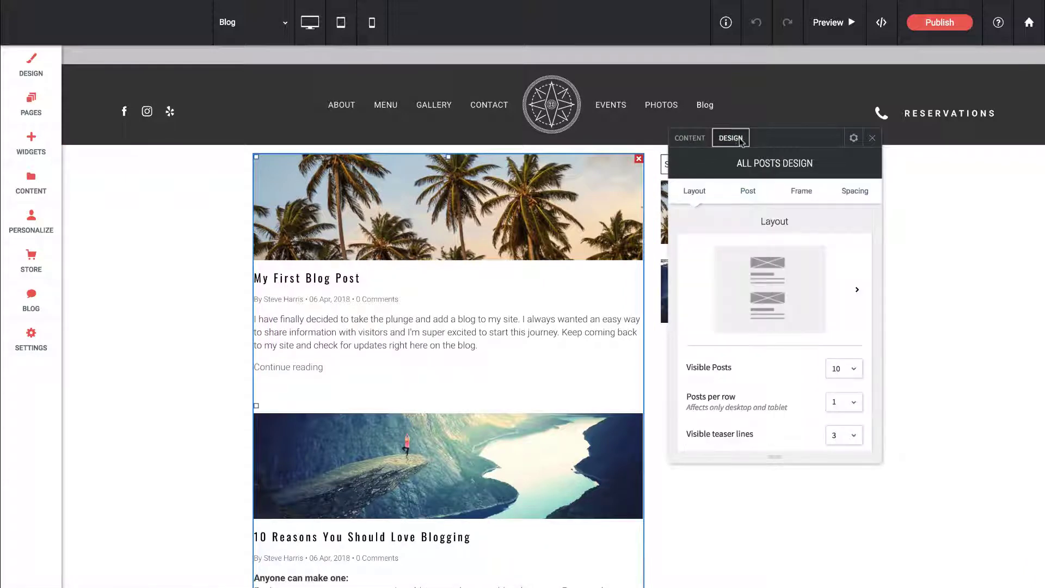
left_click(697, 142)
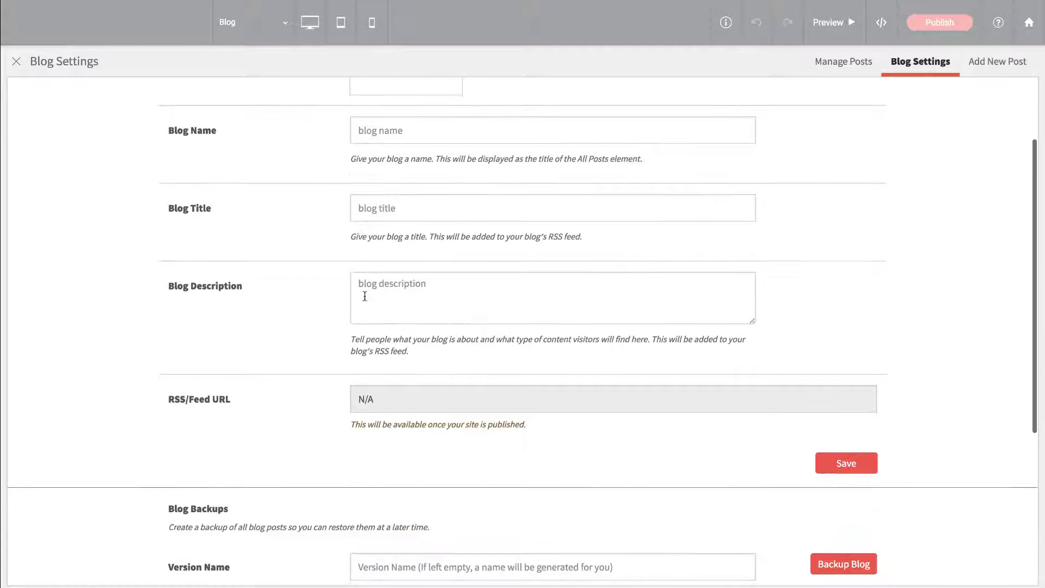
scroll(385, 405, "down", 3)
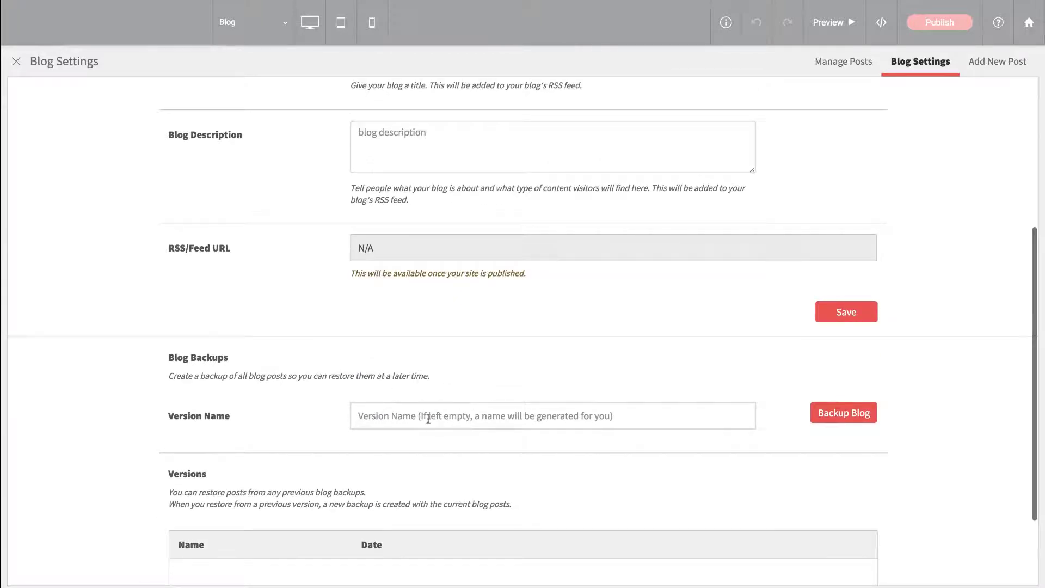
Go back to Manage Posts, open My First Blog Post, save it and close the post editor.
scroll(428, 418, "up", 5)
left_click(848, 65)
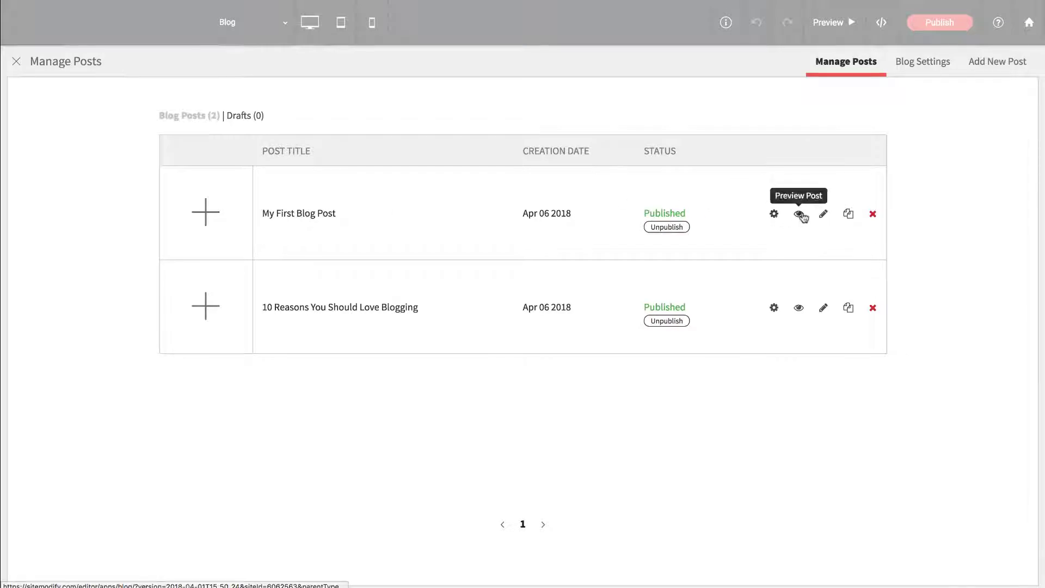
left_click(823, 214)
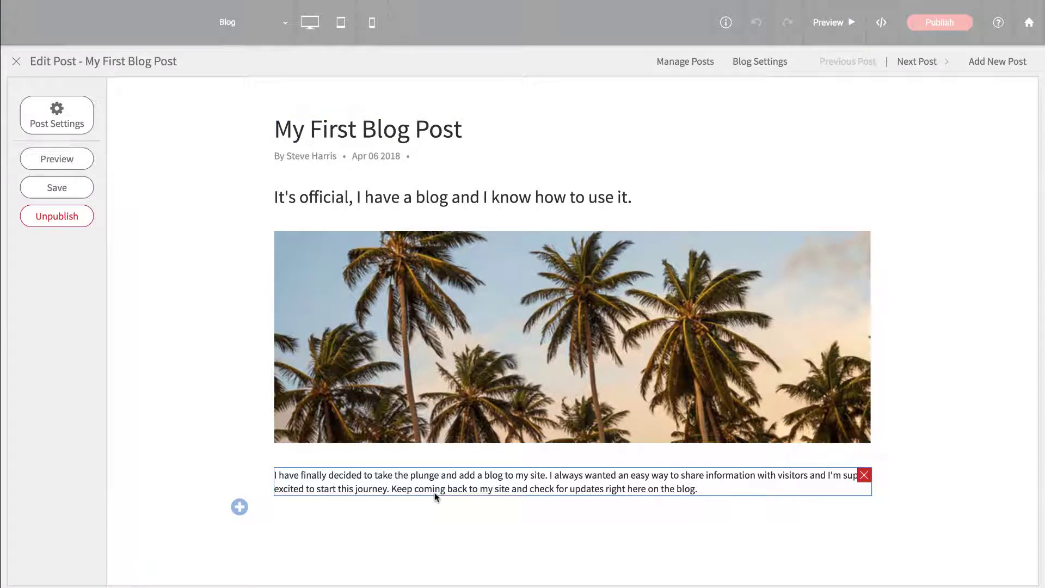
left_click(52, 189)
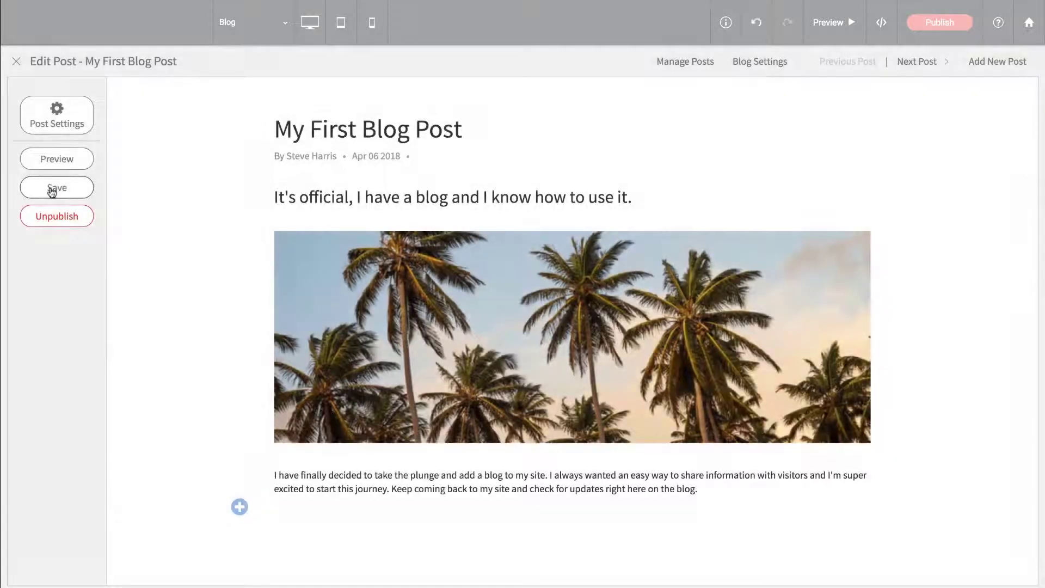
left_click(17, 63)
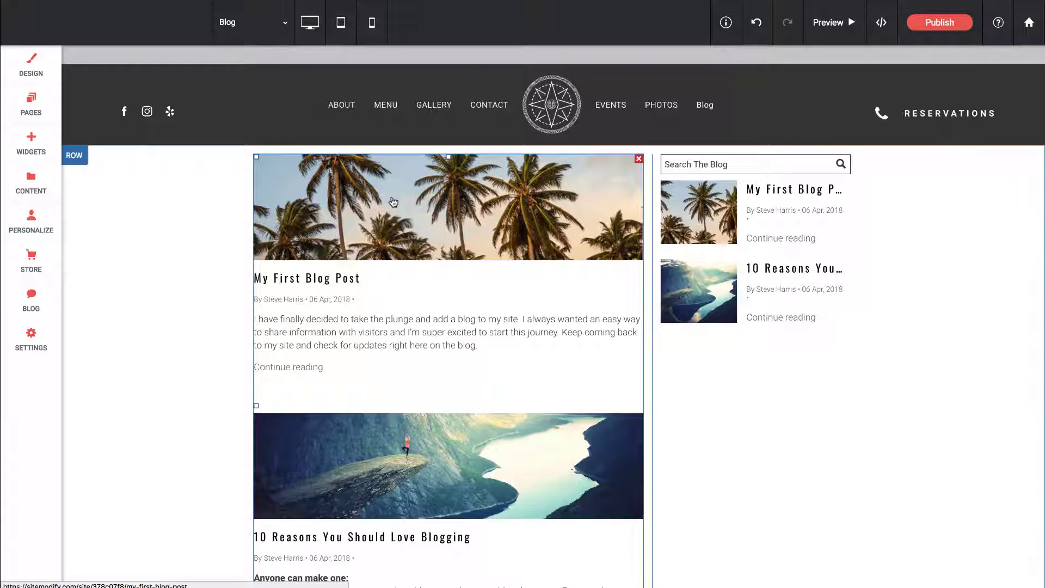
Give the blog posts row a 62px top margin in its Row Design spacing.
left_click(215, 182)
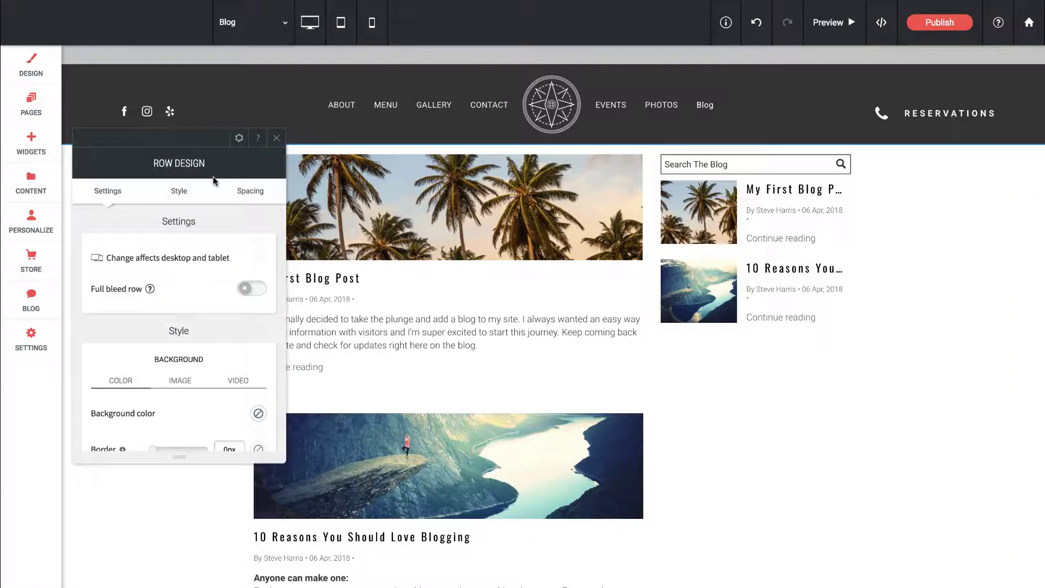
left_click(249, 191)
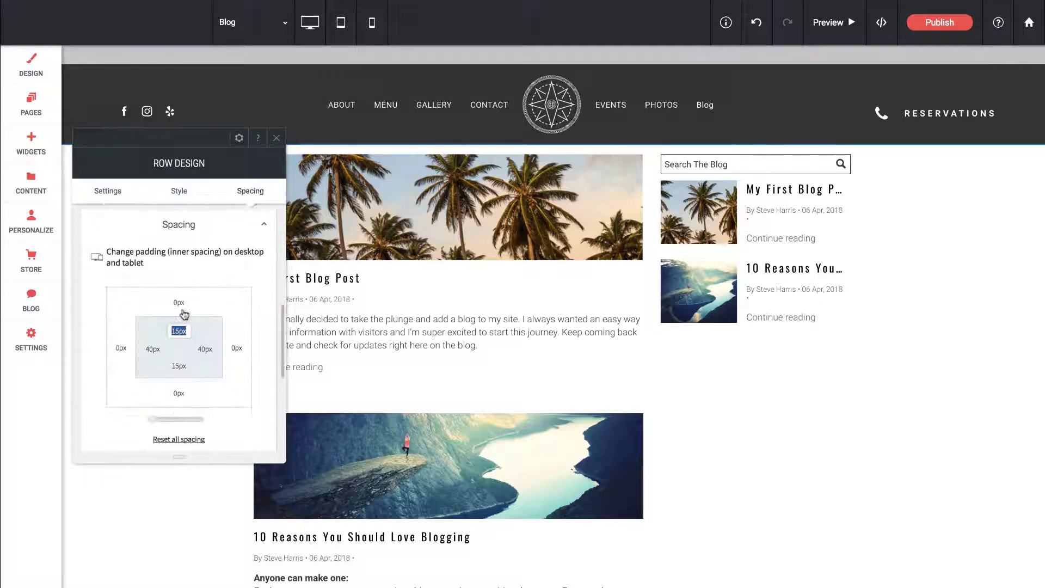
left_click(181, 305)
left_click_drag(153, 421, 165, 424)
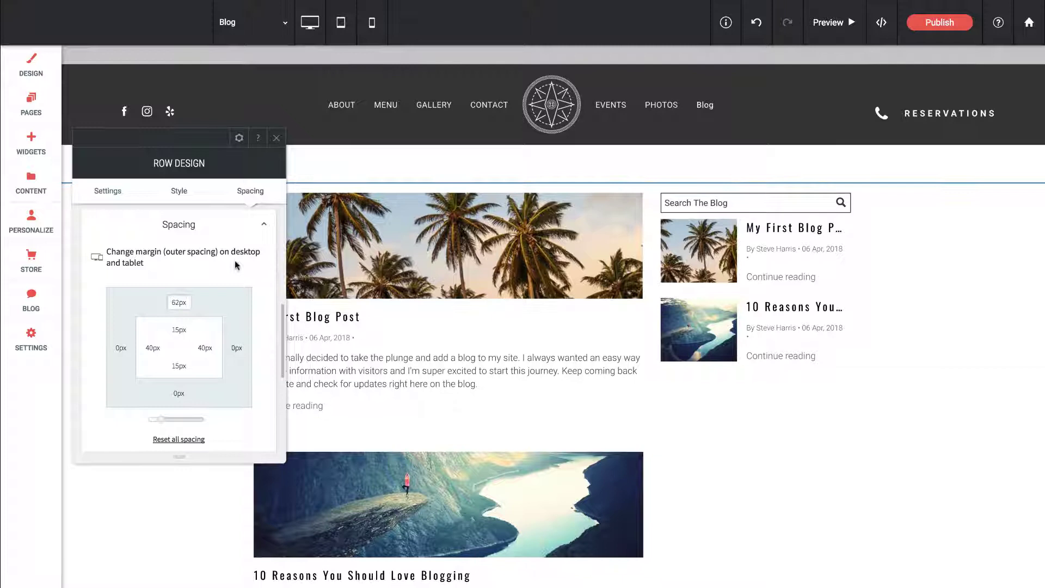
left_click(276, 139)
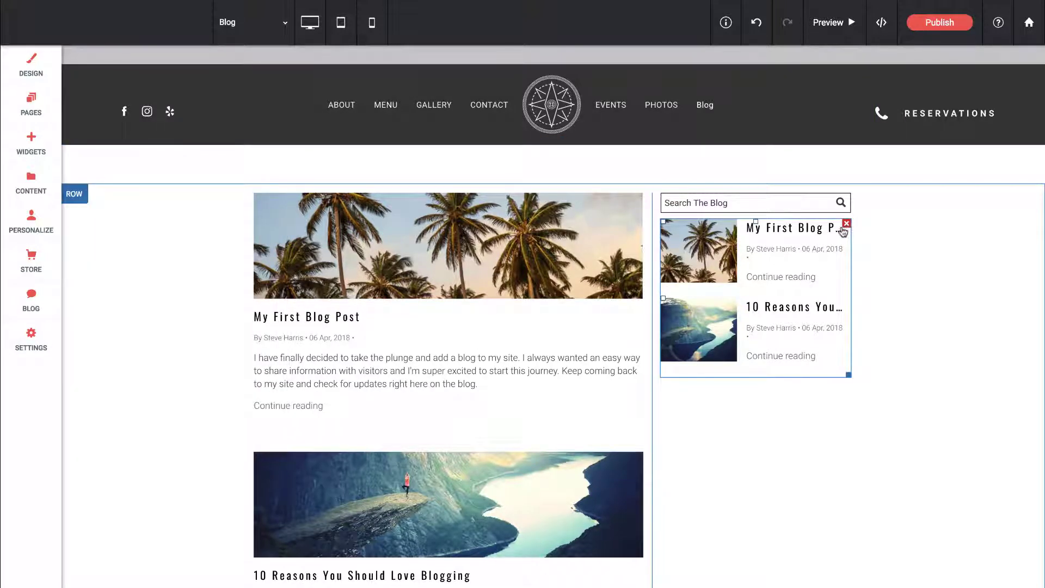
Delete the sidebar recent-posts list, the search box and the emptied sidebar column.
left_click(847, 224)
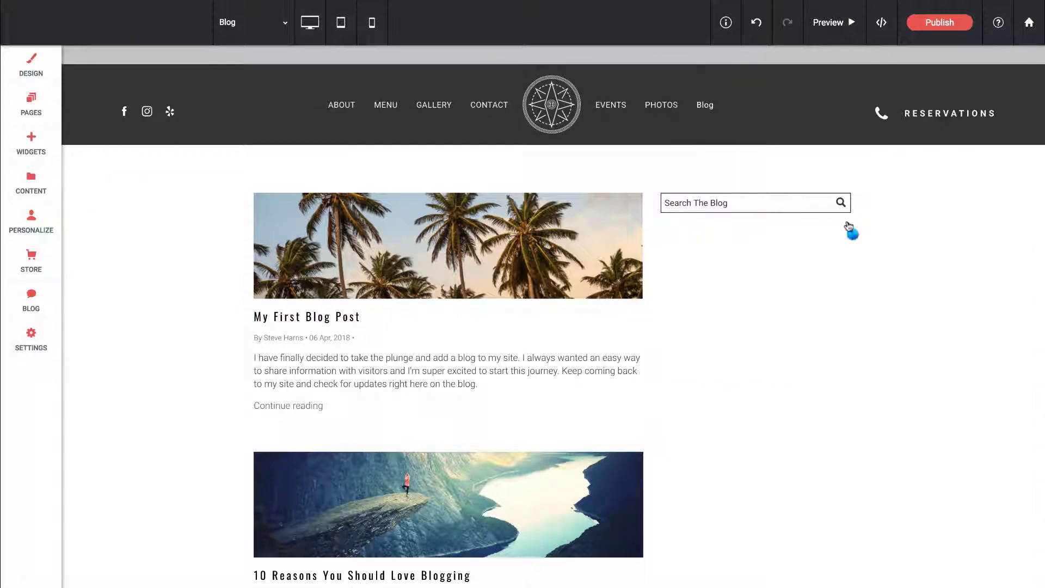
left_click(847, 198)
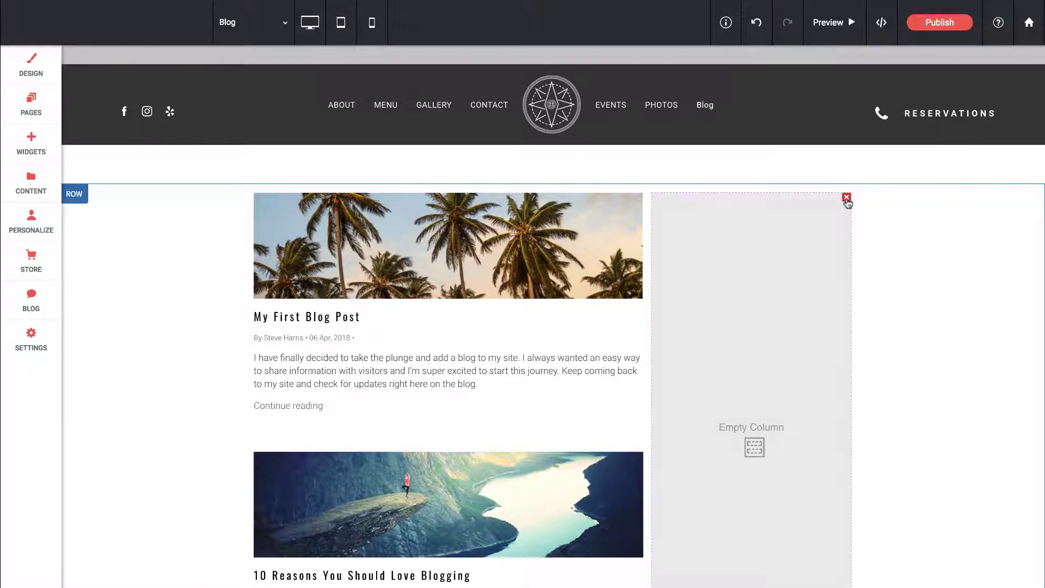
left_click(847, 198)
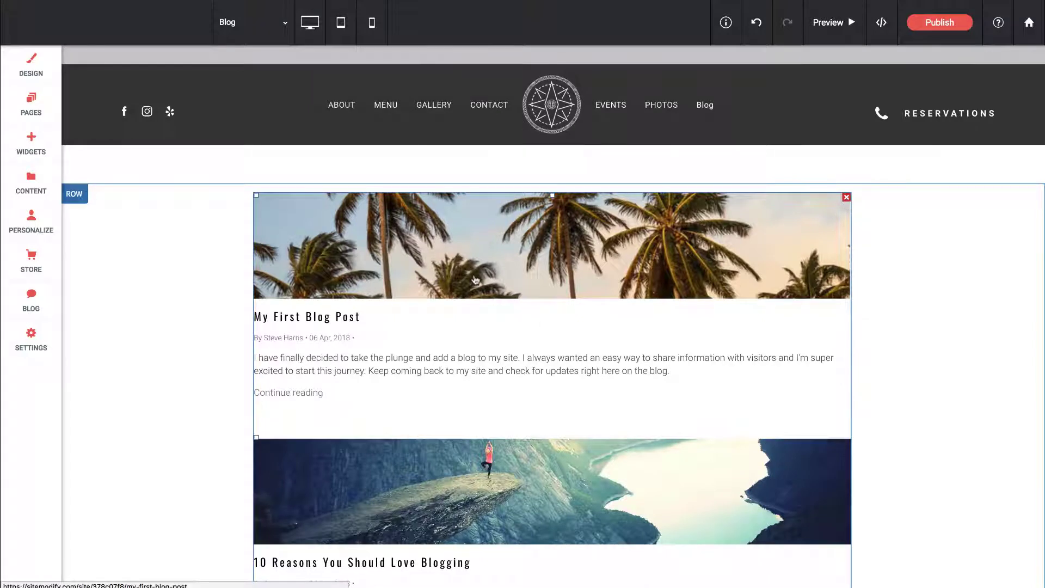
Preview the site, read through the first blog post, then return to editing the Blog page.
scroll(475, 280, "down", 1)
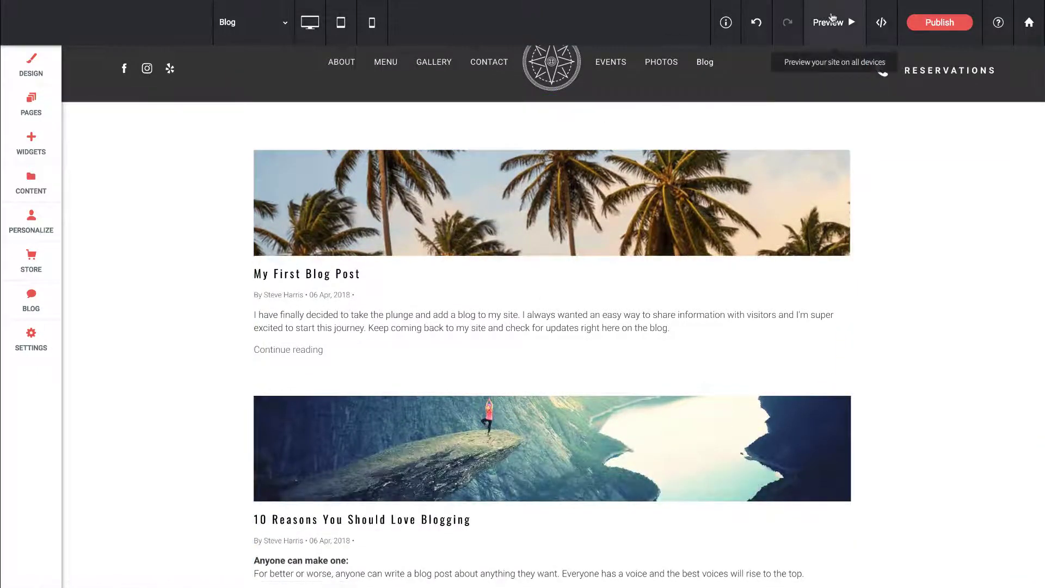
left_click(832, 21)
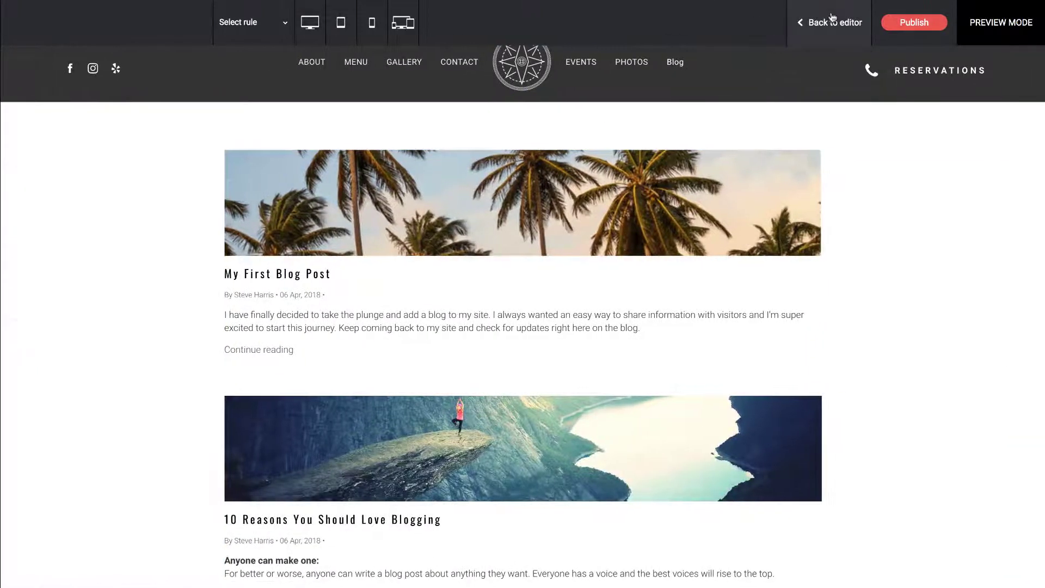
left_click(475, 211)
scroll(475, 212, "down", 5)
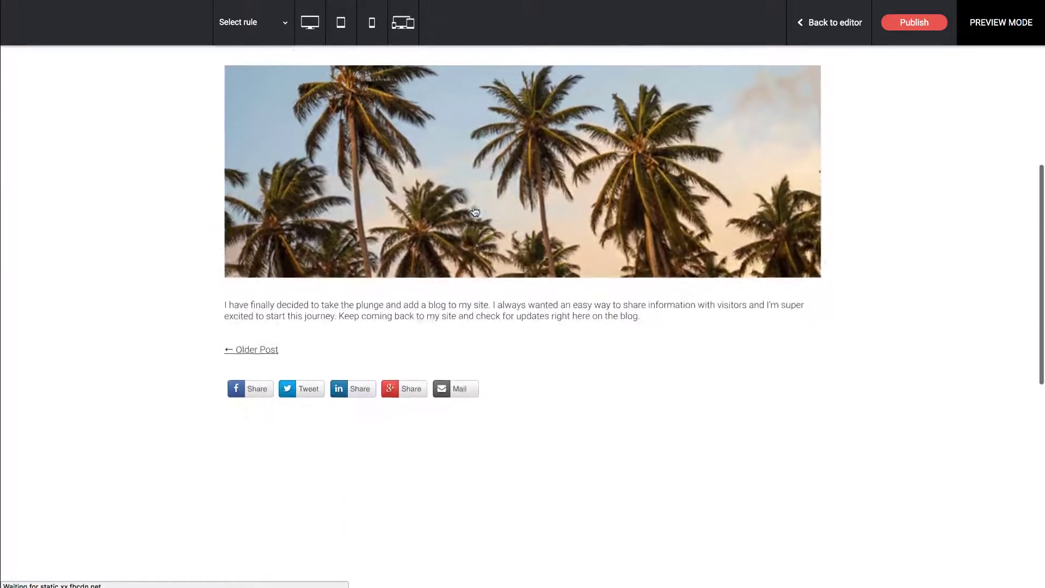
scroll(474, 213, "down", 3)
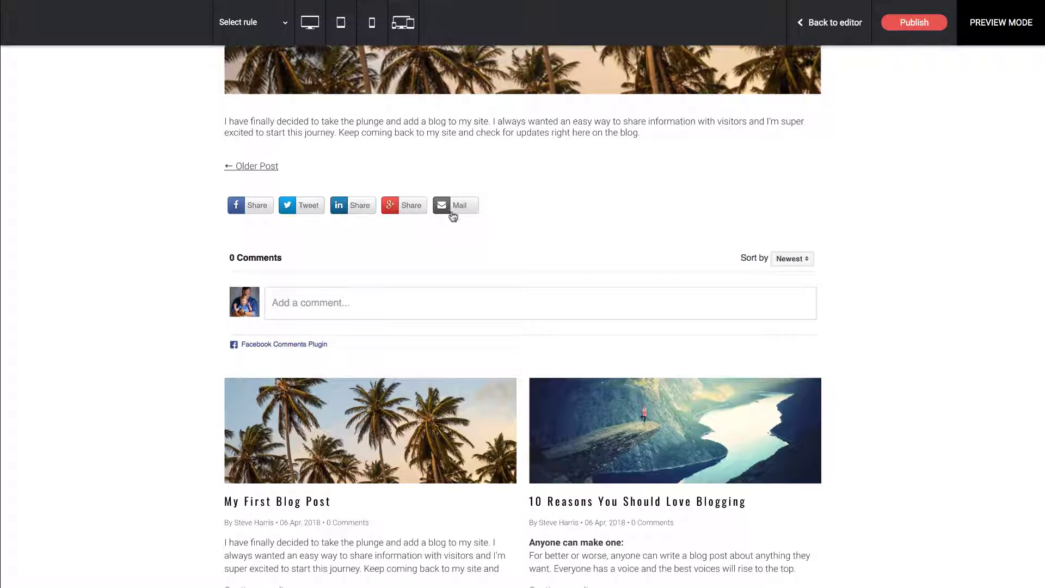
scroll(400, 310, "down", 2)
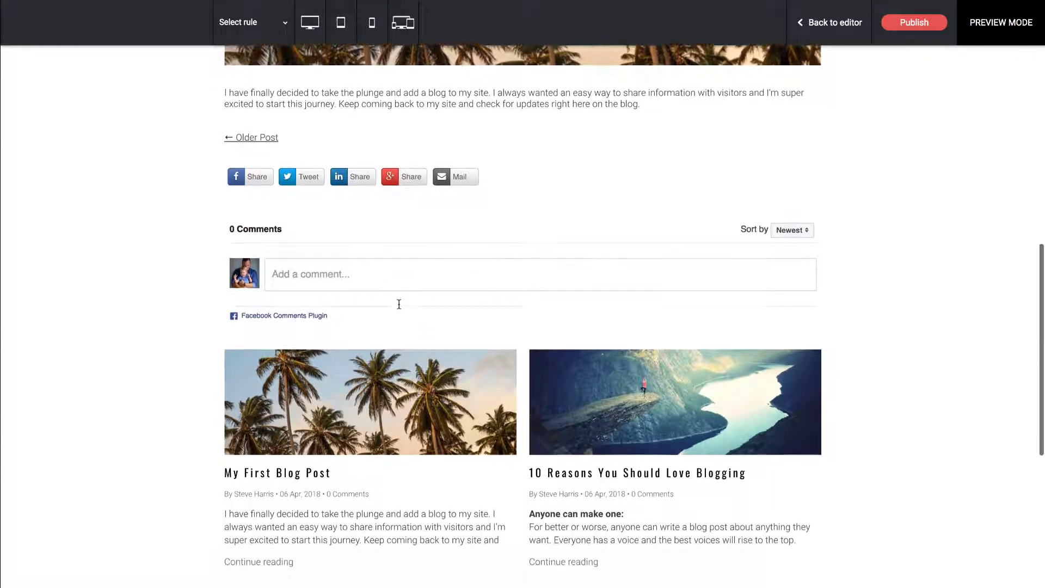
left_click(403, 334)
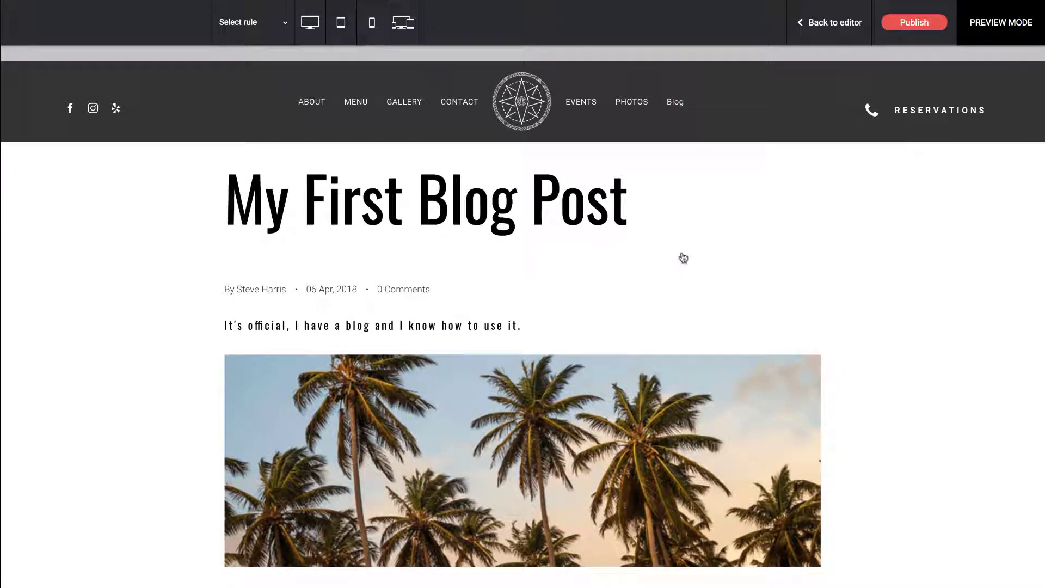
left_click(823, 23)
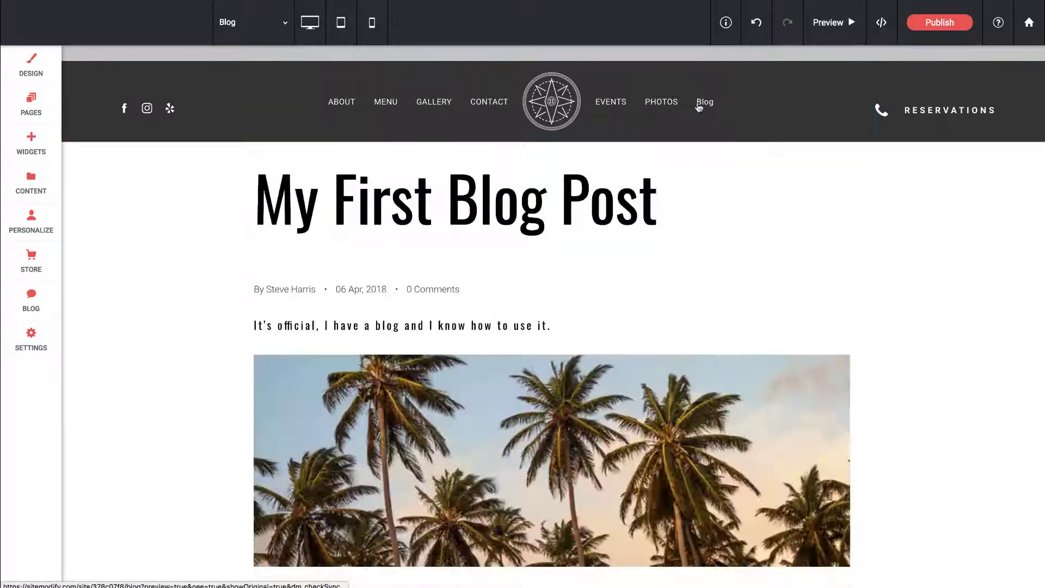
left_click(700, 105)
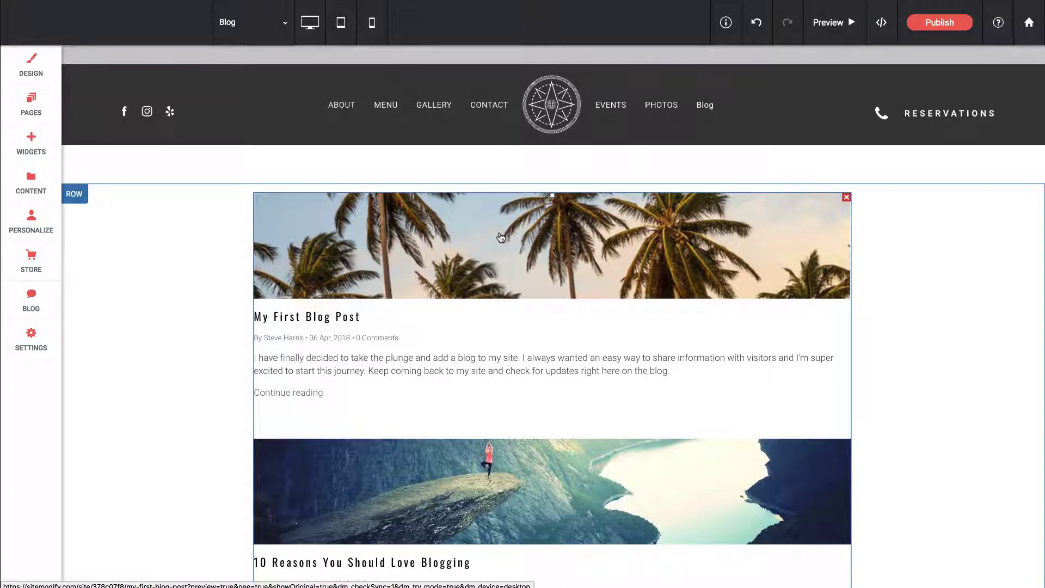
Change the All Posts widget's layout to a slider showing one post at a time.
left_click(501, 238)
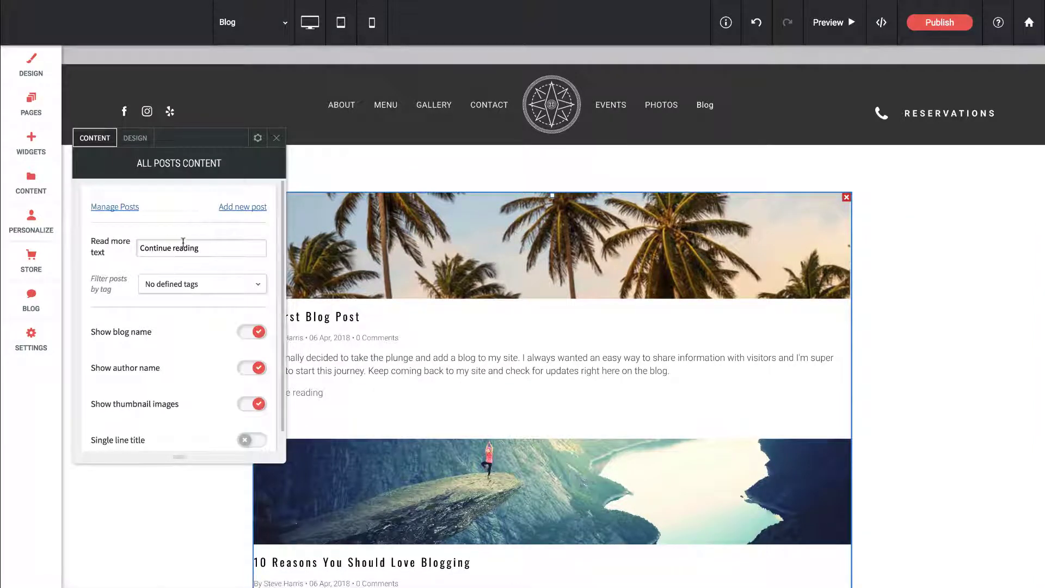
left_click(135, 138)
left_click(226, 289)
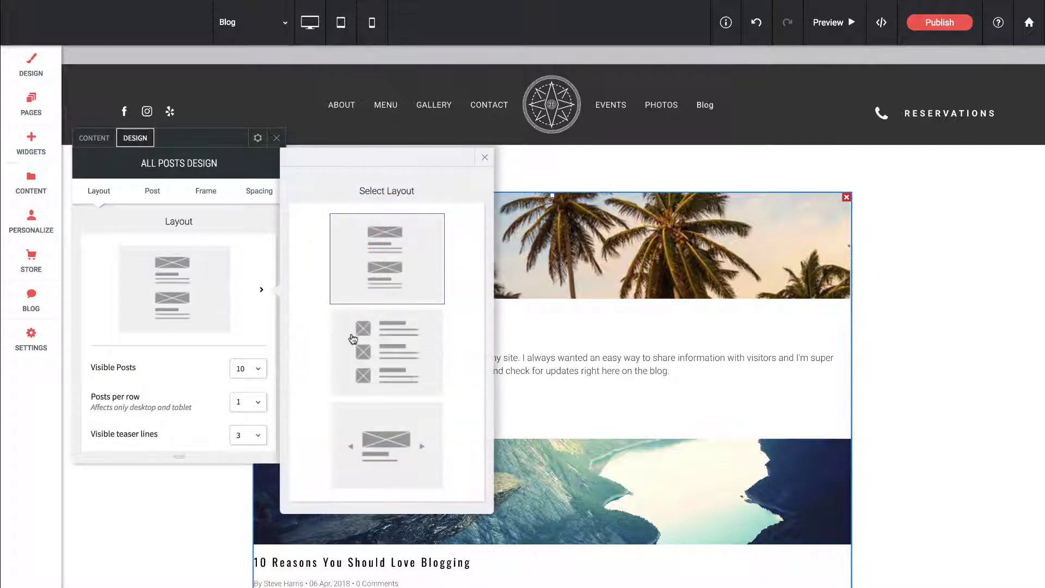
left_click(381, 346)
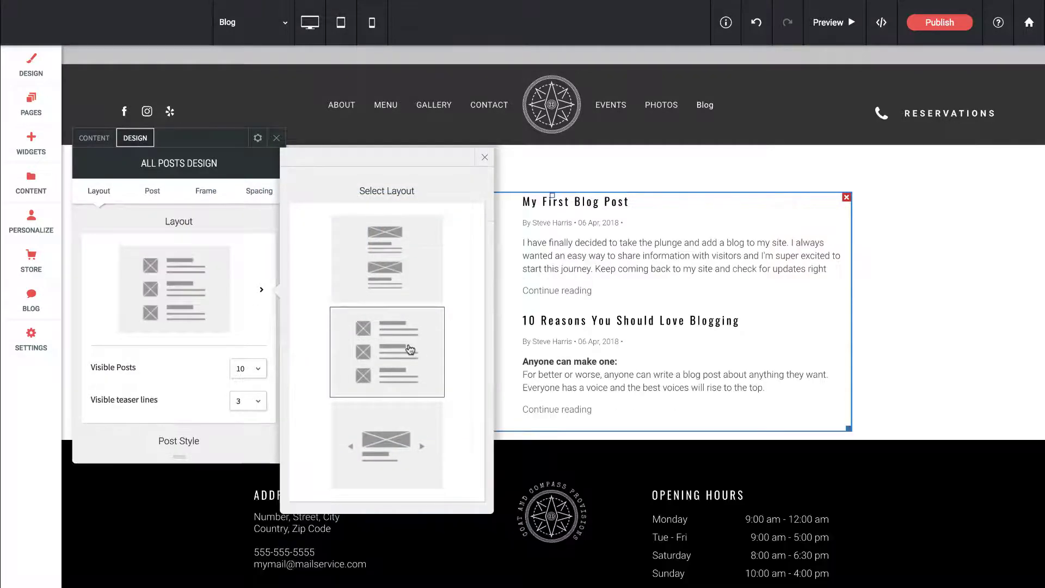
left_click(382, 451)
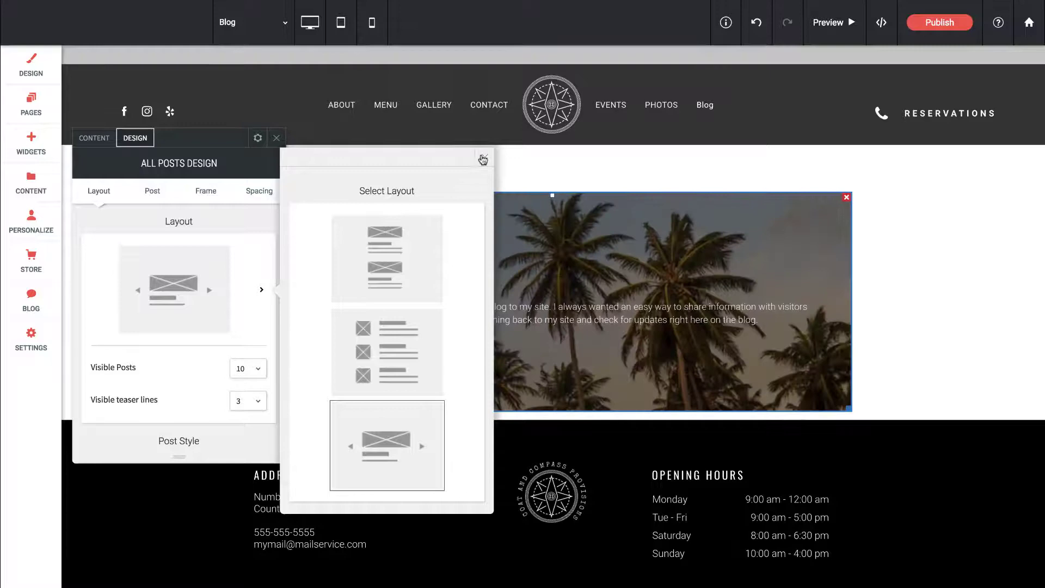
left_click(484, 158)
left_click(277, 138)
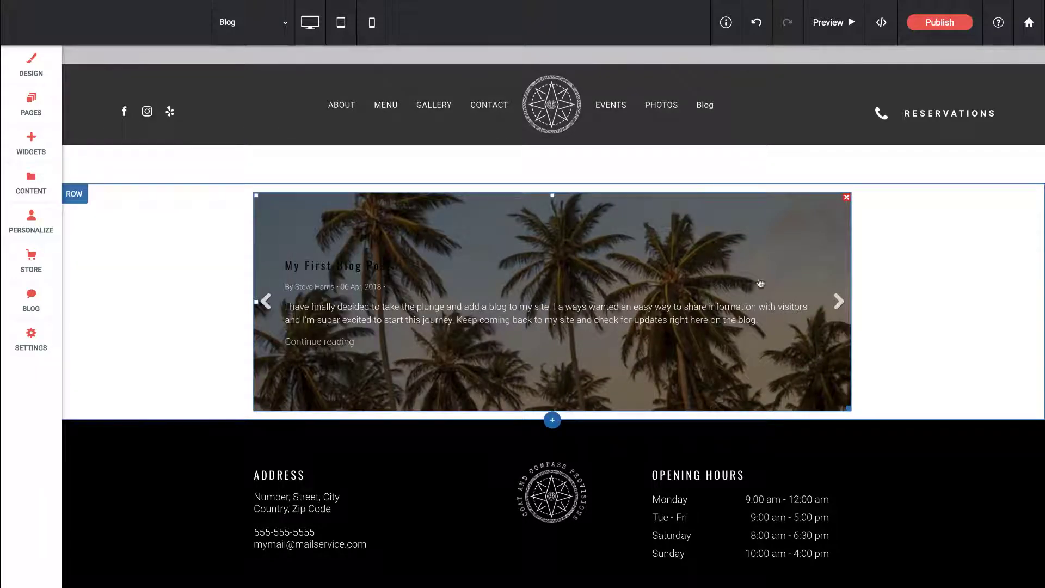
Test the slider by advancing through the posts with its arrow.
left_click(841, 302)
left_click(841, 302)
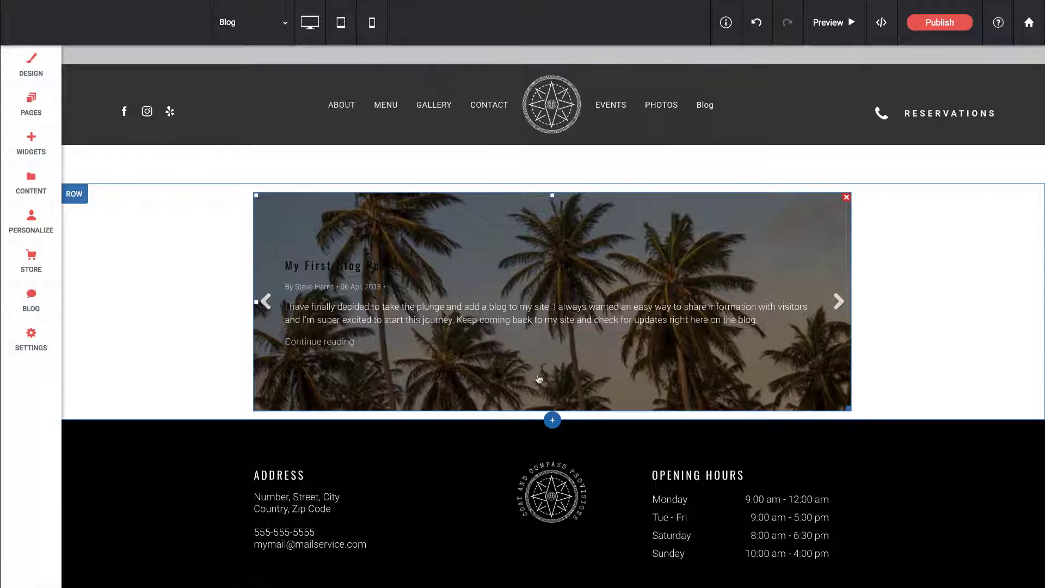
left_click(839, 302)
left_click(839, 303)
left_click(357, 231)
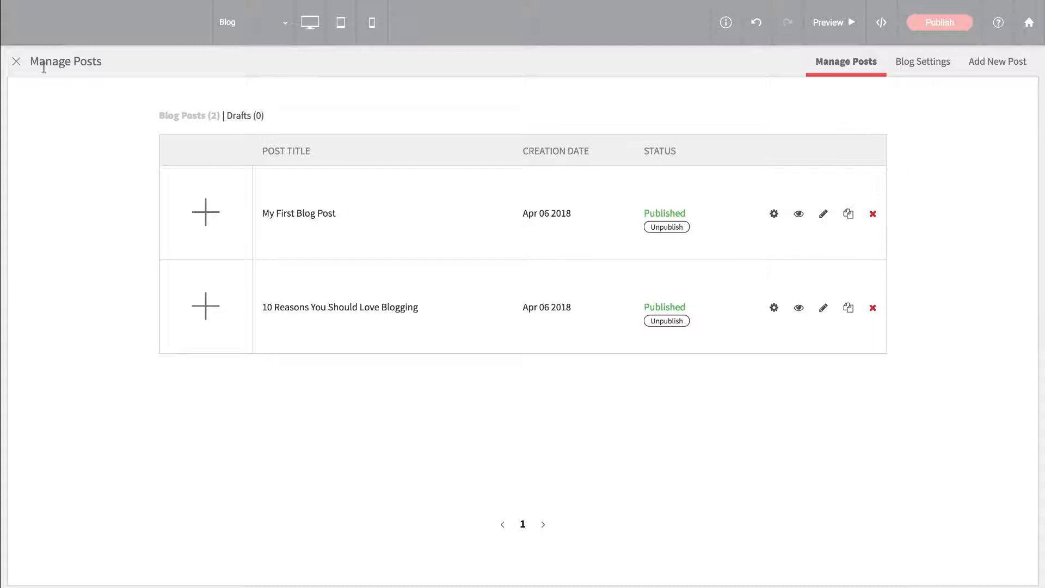
left_click(17, 63)
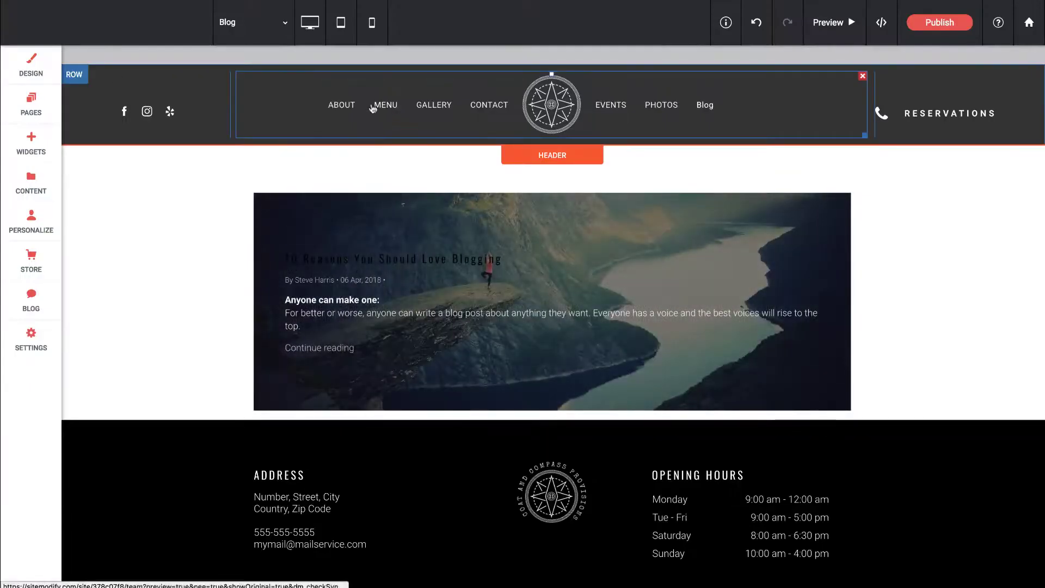
On the HOME page, drop an All Posts widget below the Reviews social icons.
left_click(552, 104)
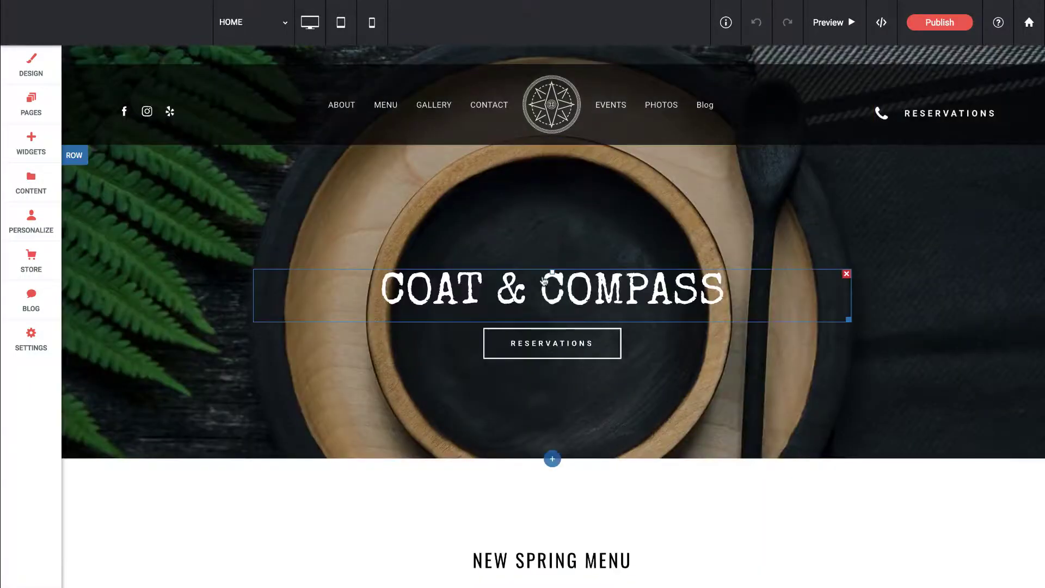
scroll(543, 280, "down", 20)
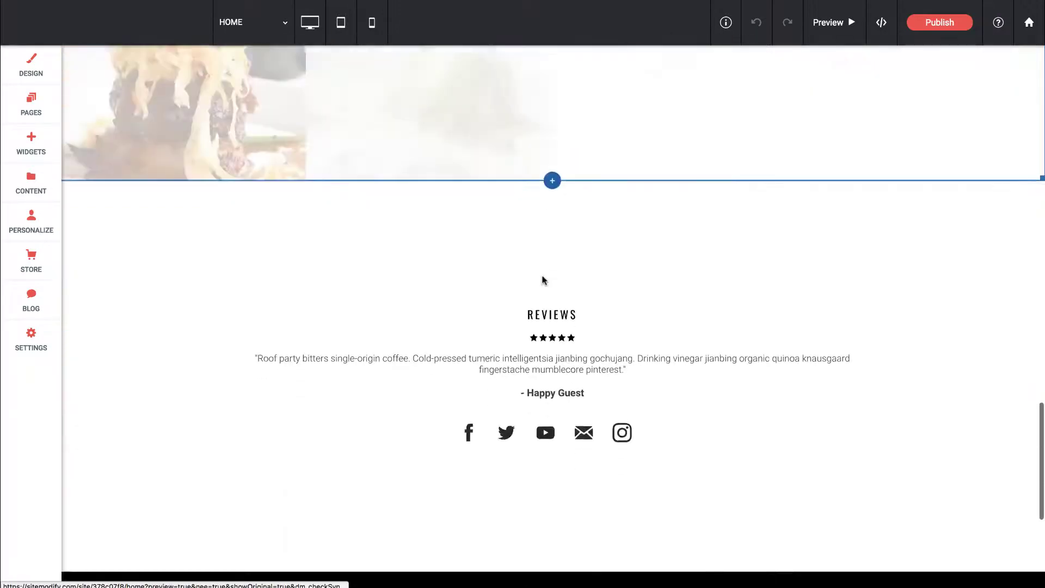
scroll(543, 280, "down", 3)
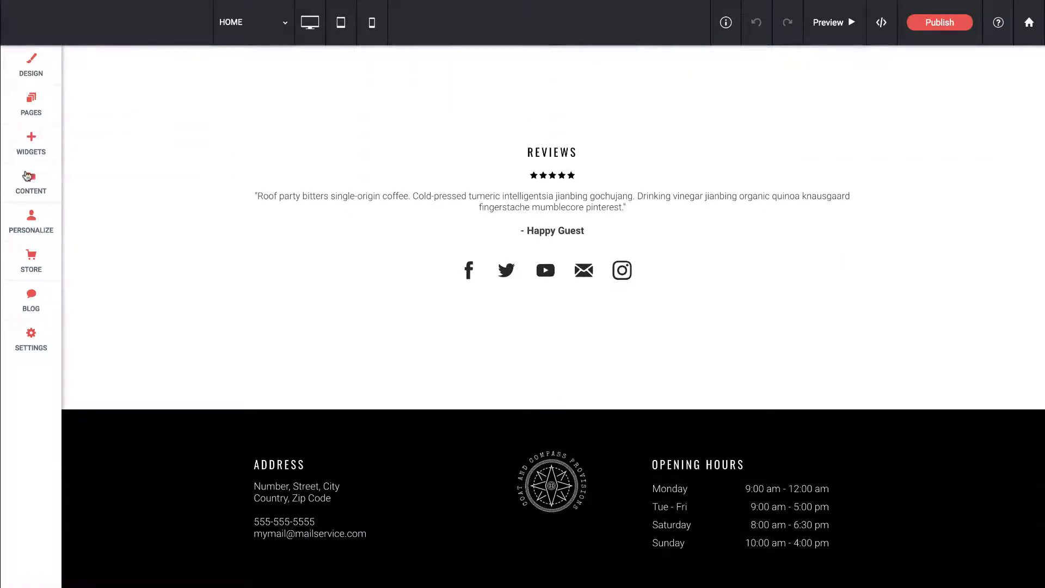
left_click(29, 141)
scroll(139, 381, "down", 8)
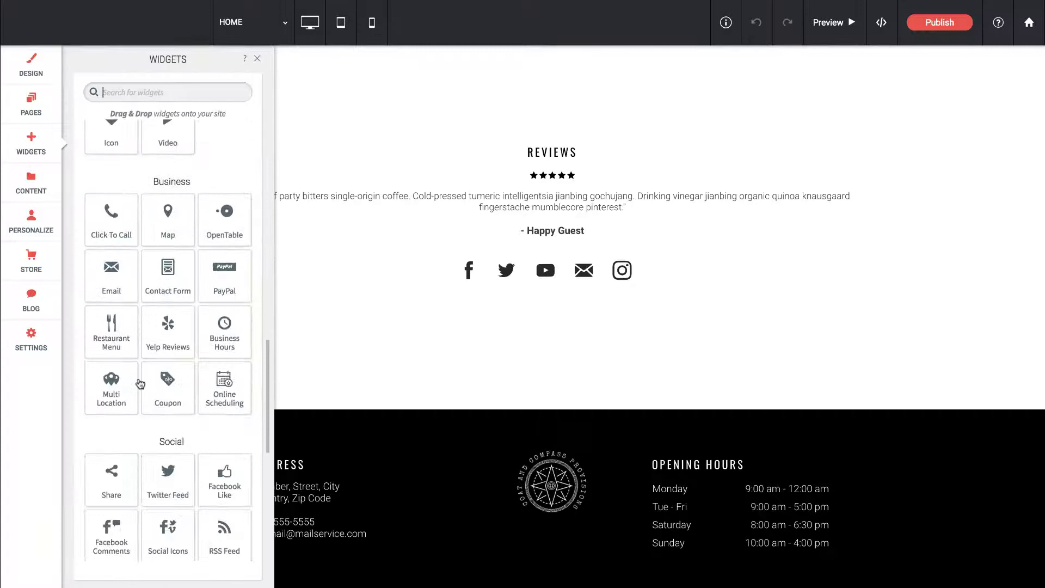
scroll(140, 384, "down", 7)
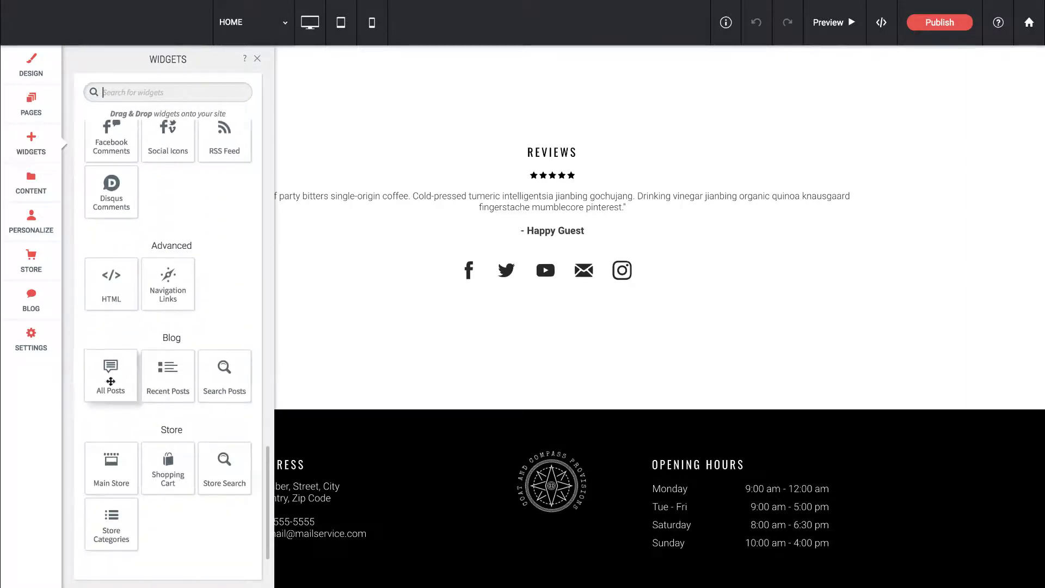
left_click_drag(168, 375, 550, 203)
left_click_drag(553, 130, 546, 359)
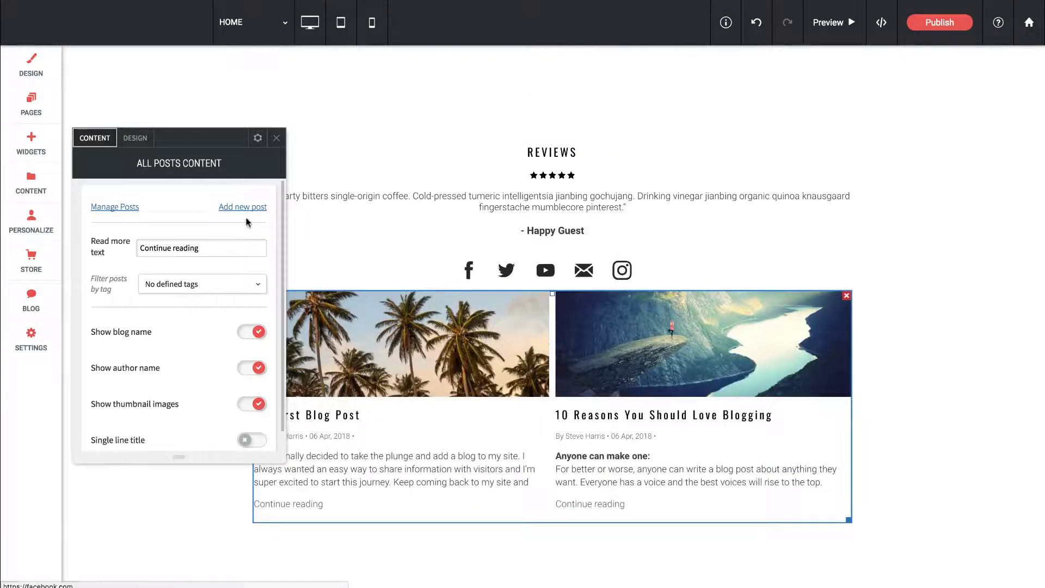
Set the All Posts widget's top margin to 118px under Design > Spacing.
left_click(137, 139)
scroll(182, 343, "down", 10)
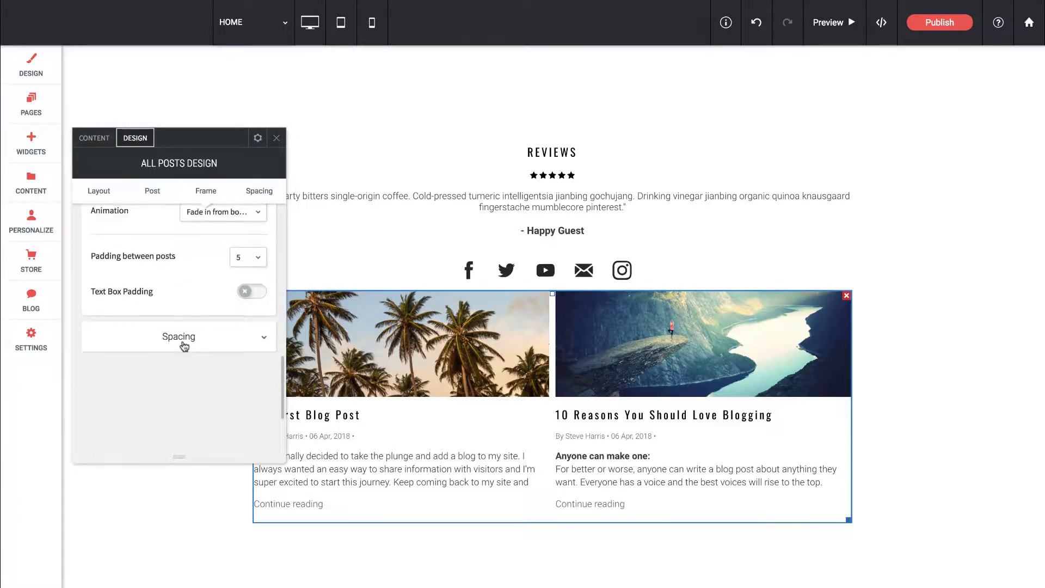
left_click(182, 344)
left_click(174, 311)
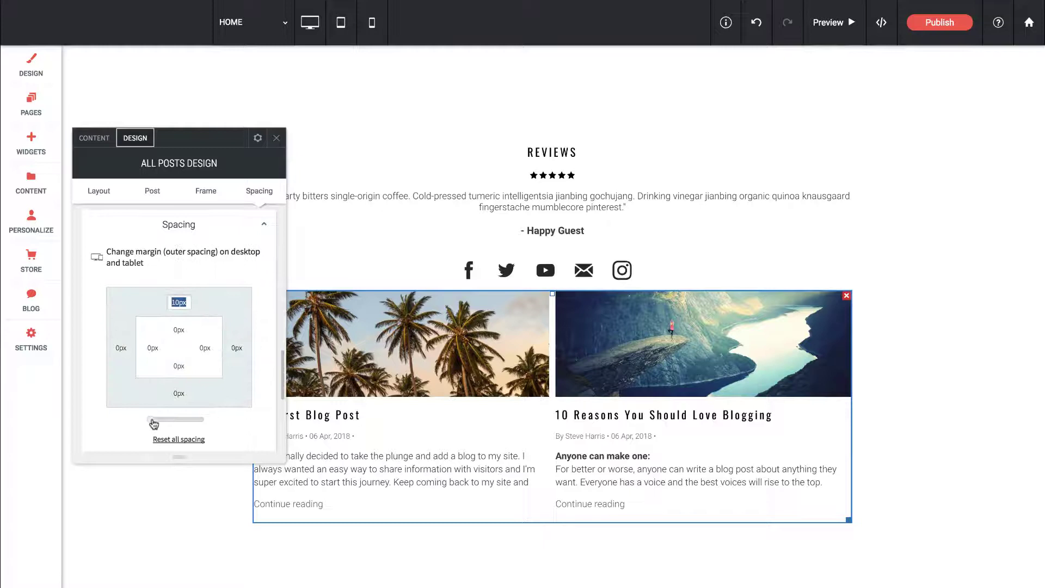
left_click_drag(154, 419, 174, 423)
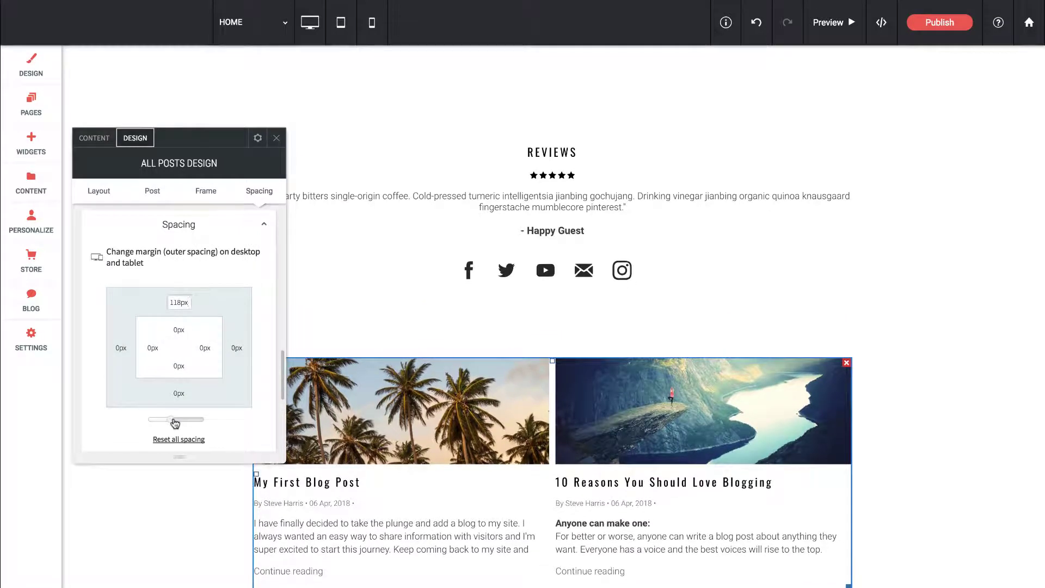
Try the list and slider layouts, then return to the two-column grid layout.
left_click(95, 191)
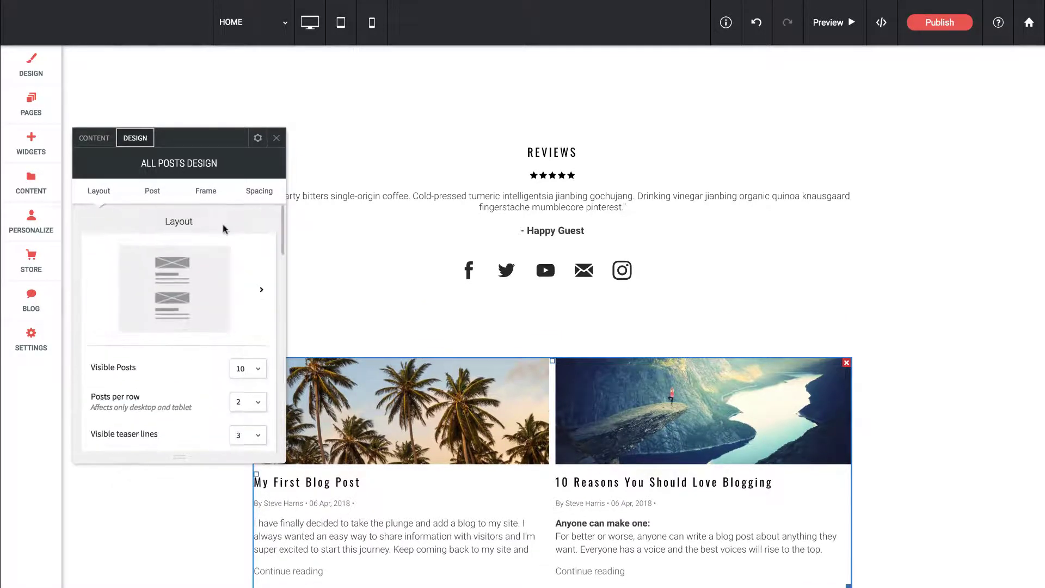
left_click(228, 286)
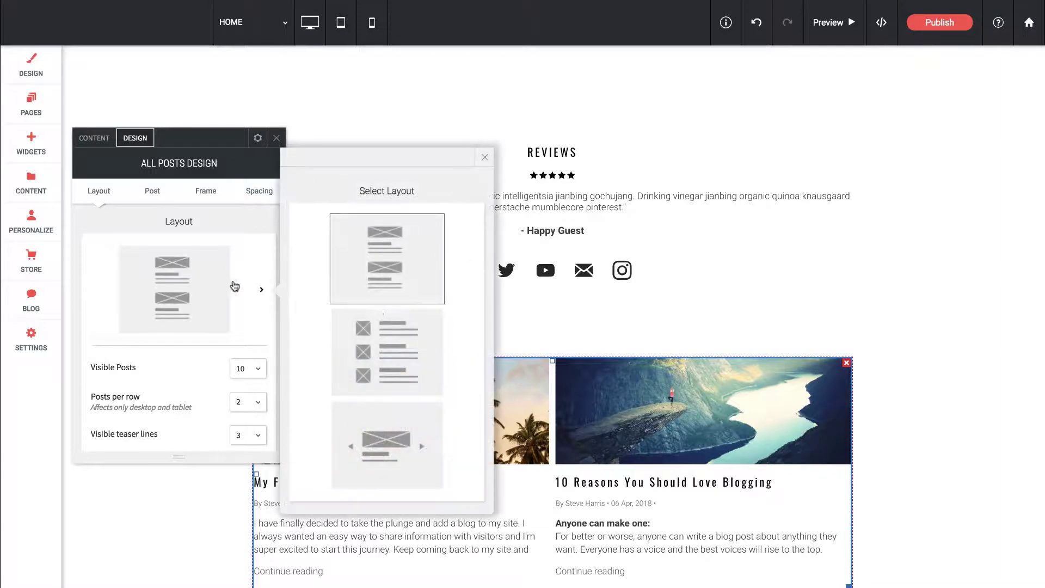
left_click(395, 363)
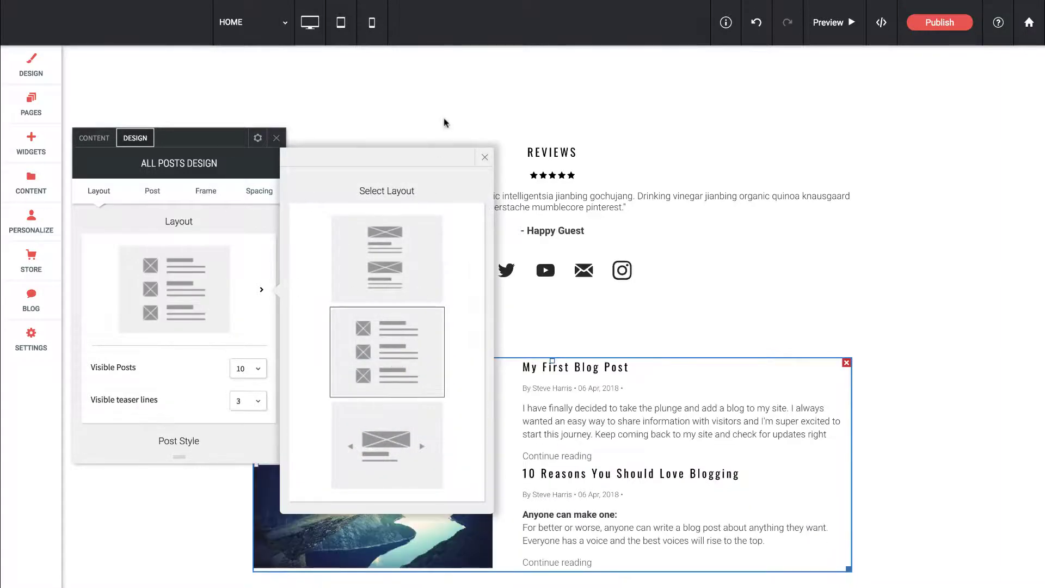
left_click(387, 439)
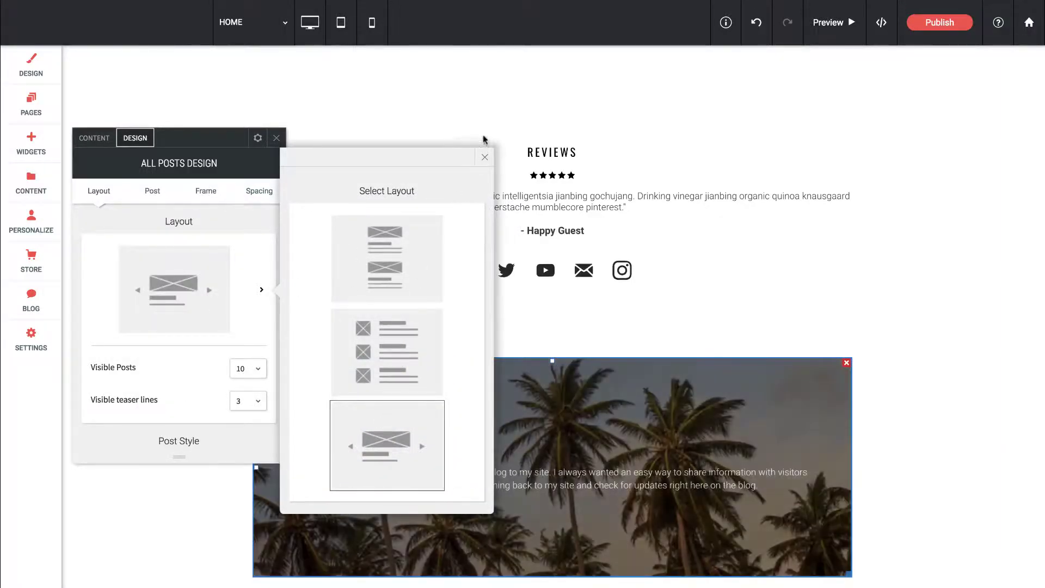
left_click(392, 278)
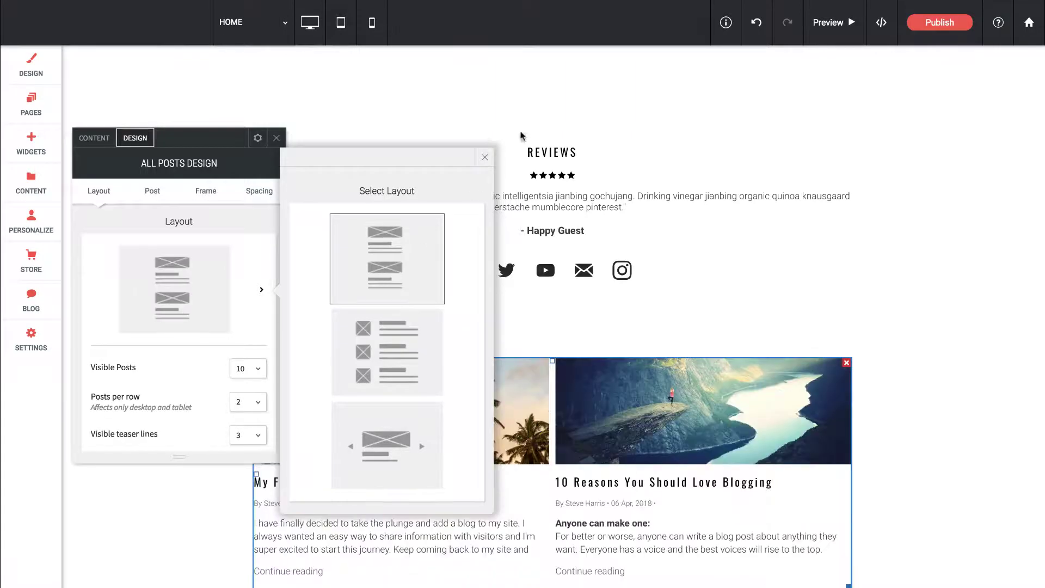
Review the homepage's two-column post list and close the All Posts design settings.
left_click_drag(485, 159, 238, 235)
scroll(238, 236, "down", 3)
scroll(201, 267, "up", 1)
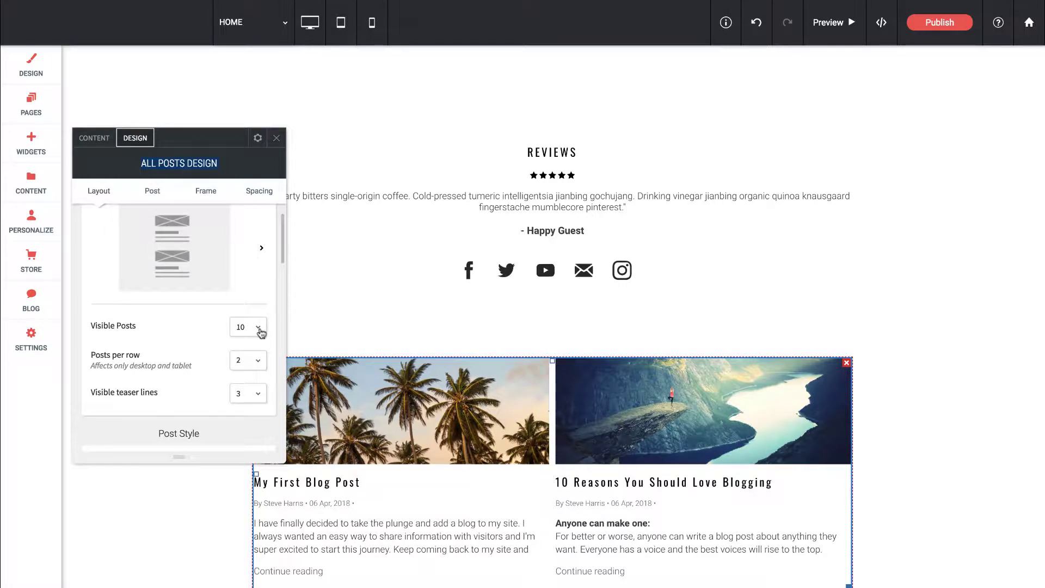
scroll(256, 329, "down", 1)
scroll(250, 325, "down", 1)
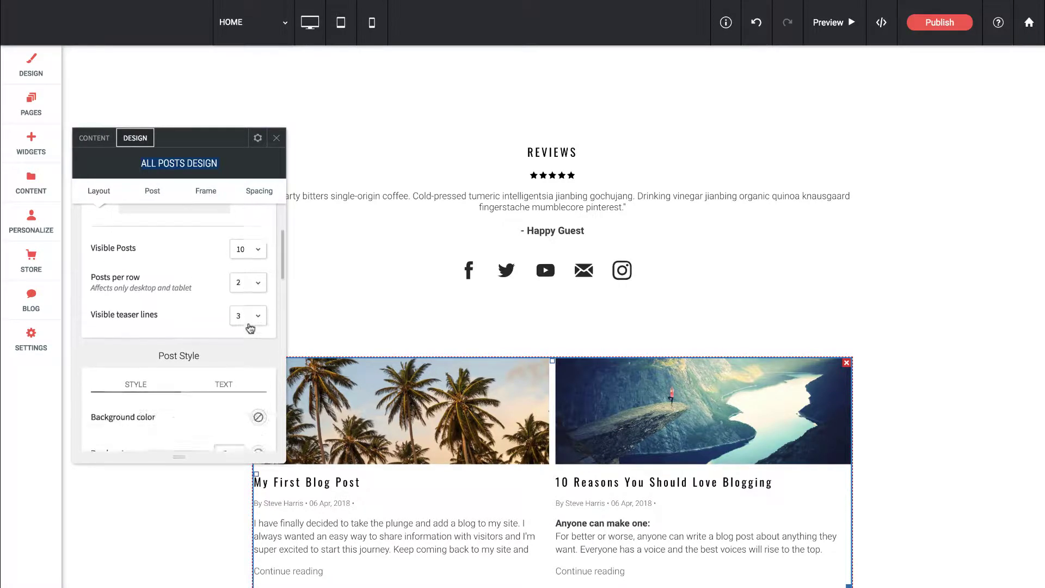
scroll(250, 315, "down", 8)
scroll(253, 315, "down", 5)
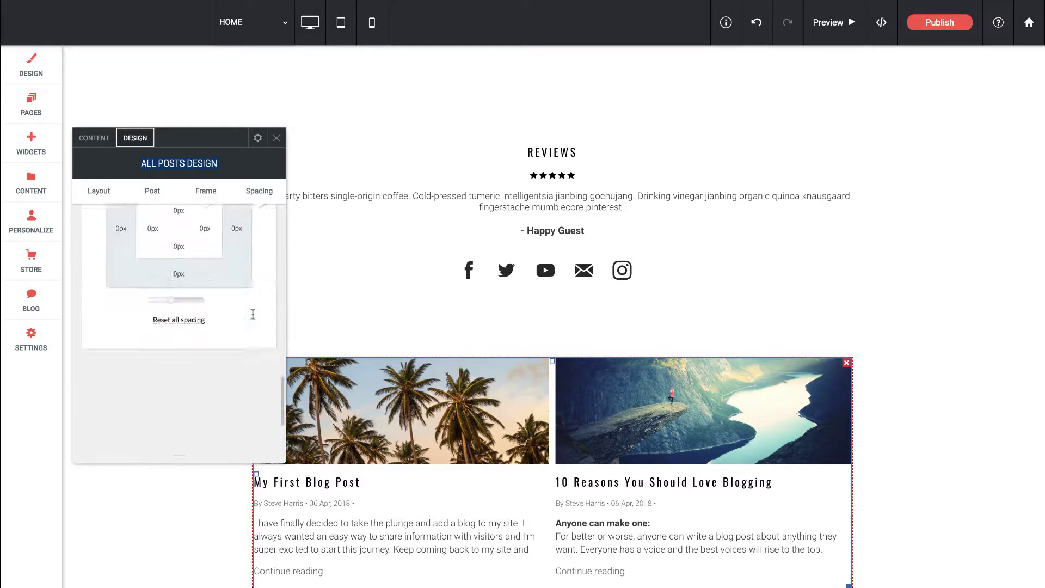
scroll(253, 315, "up", 15)
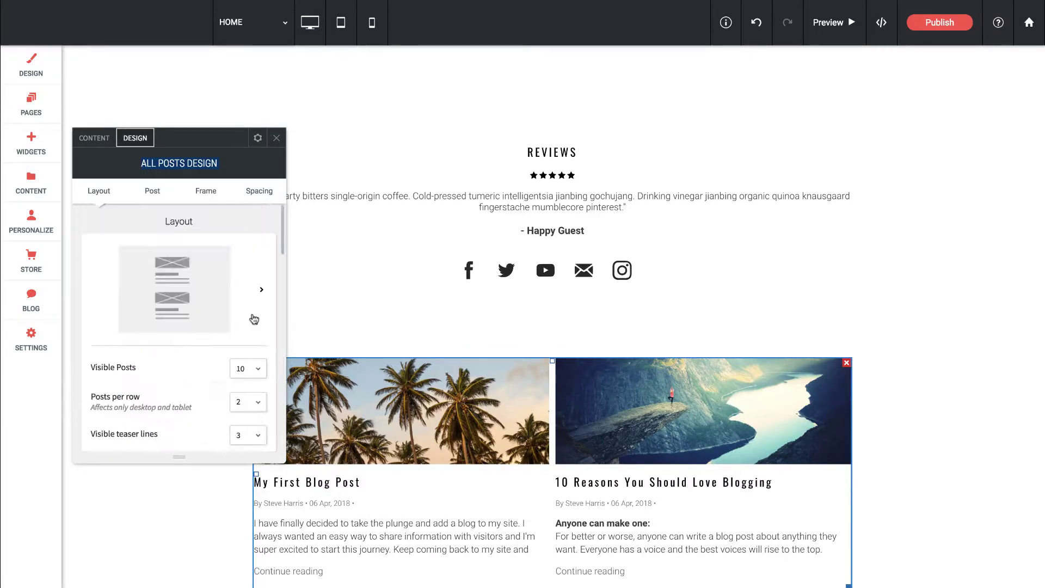
left_click(277, 139)
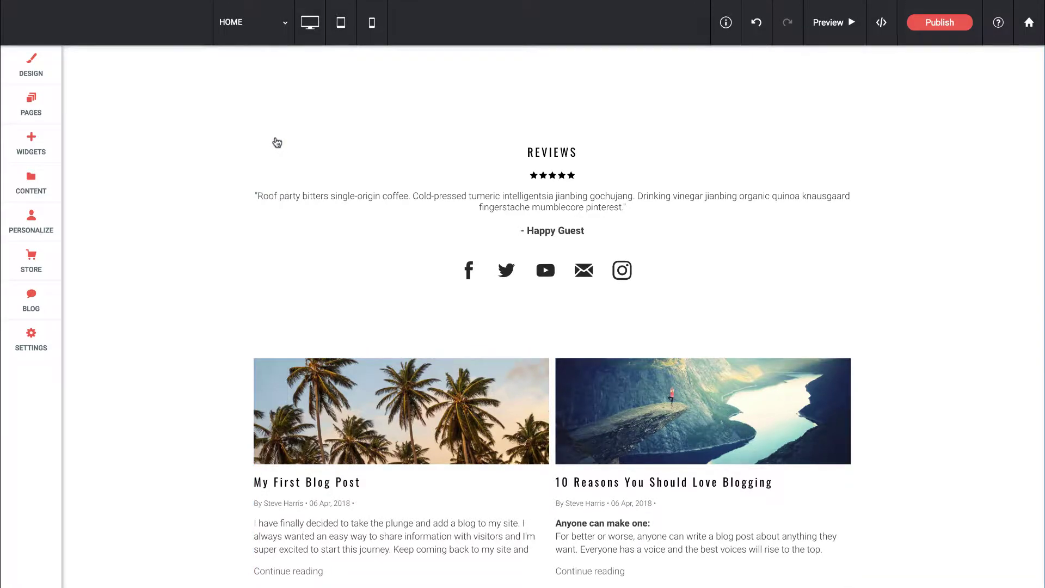